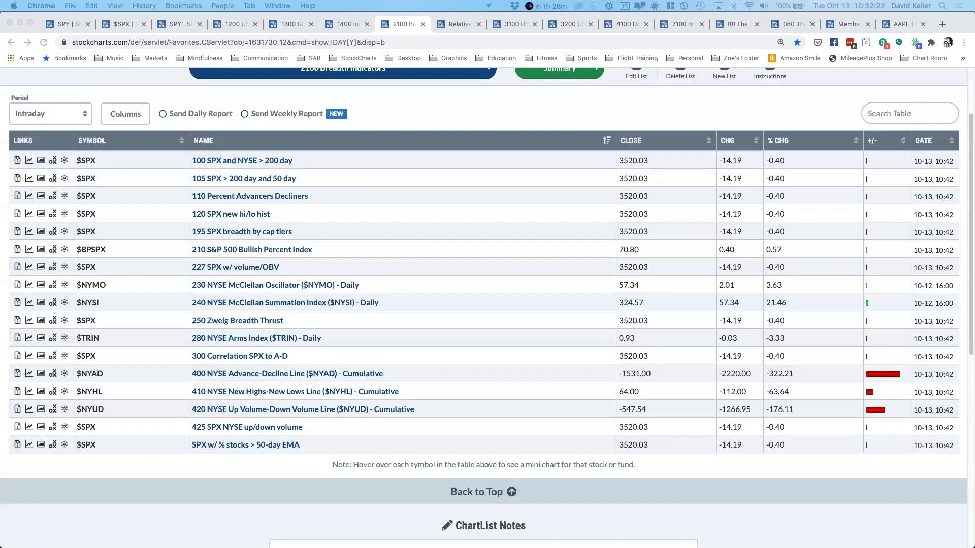
Step: Open Your Dashboard from the 2100 Breadth Indicators list and bring up the Your ChartLists section
left_click(184, 455)
left_click(386, 323)
scroll(388, 317, "up", 2)
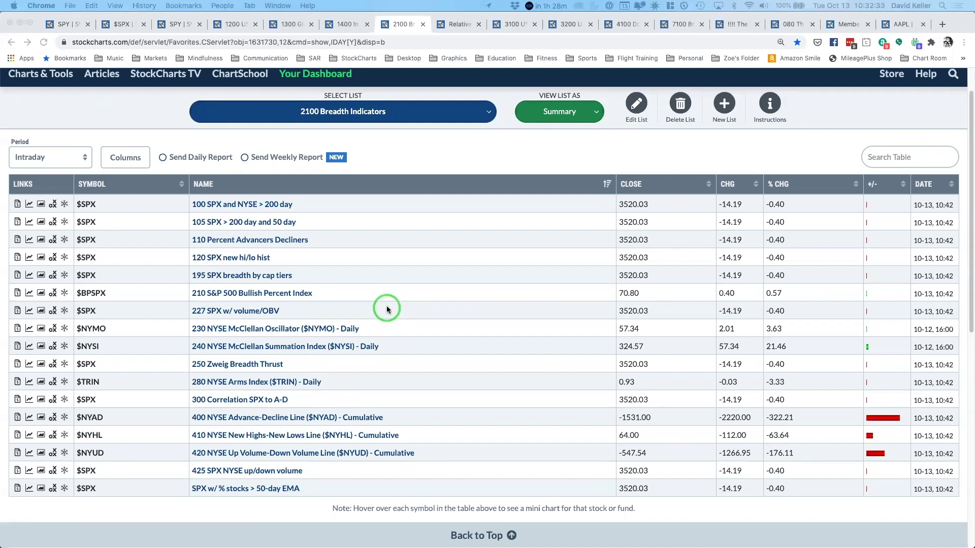
scroll(409, 205, "up", 2)
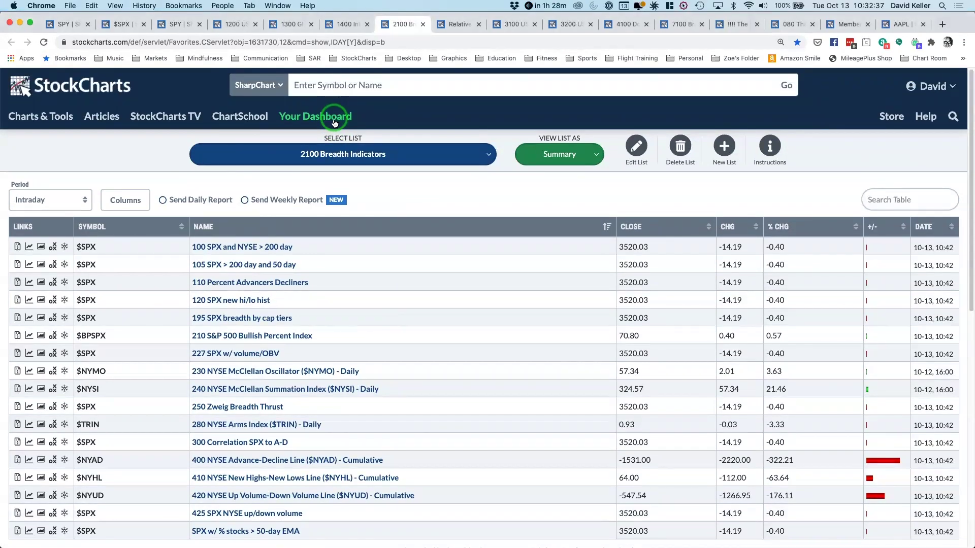
left_click(340, 124)
left_click(388, 165)
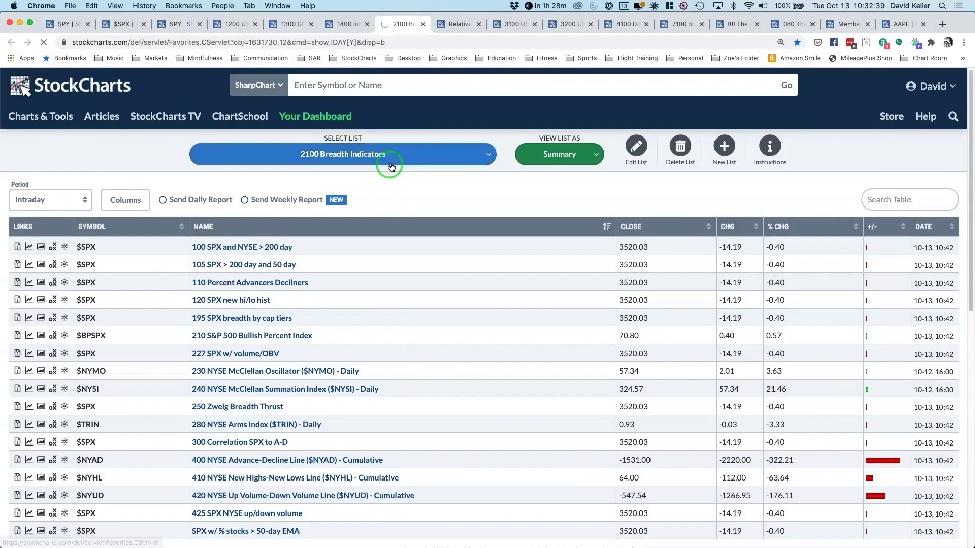
left_click(813, 152)
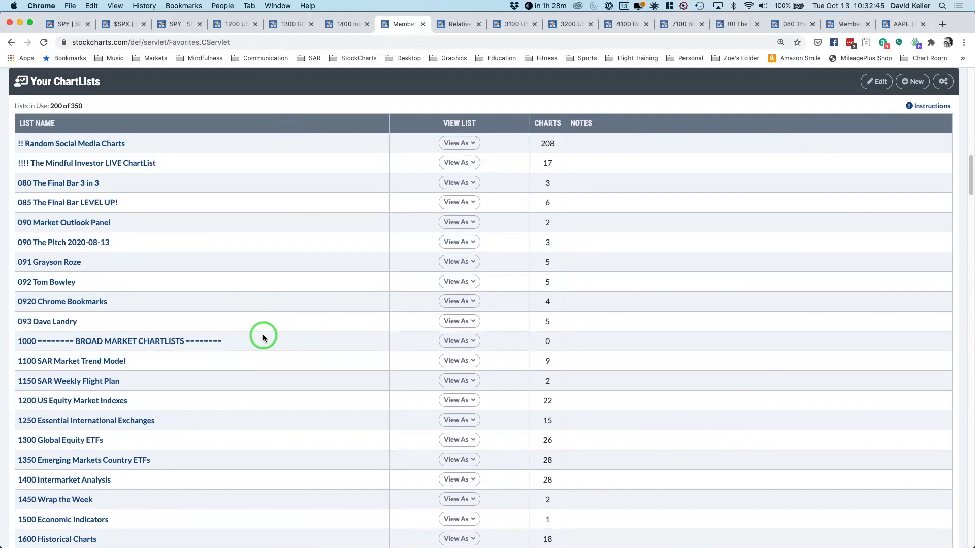
Step: Look through all of Your ChartLists to the end and open the ChartPacks management page
scroll(263, 336, "down", 6)
scroll(263, 336, "down", 20)
scroll(263, 336, "down", 20)
scroll(263, 337, "down", 20)
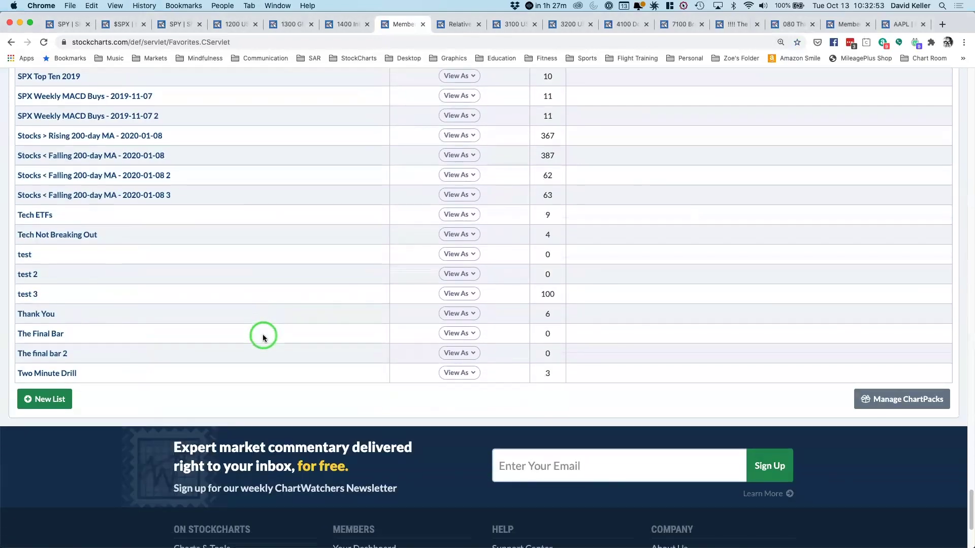
left_click(913, 406)
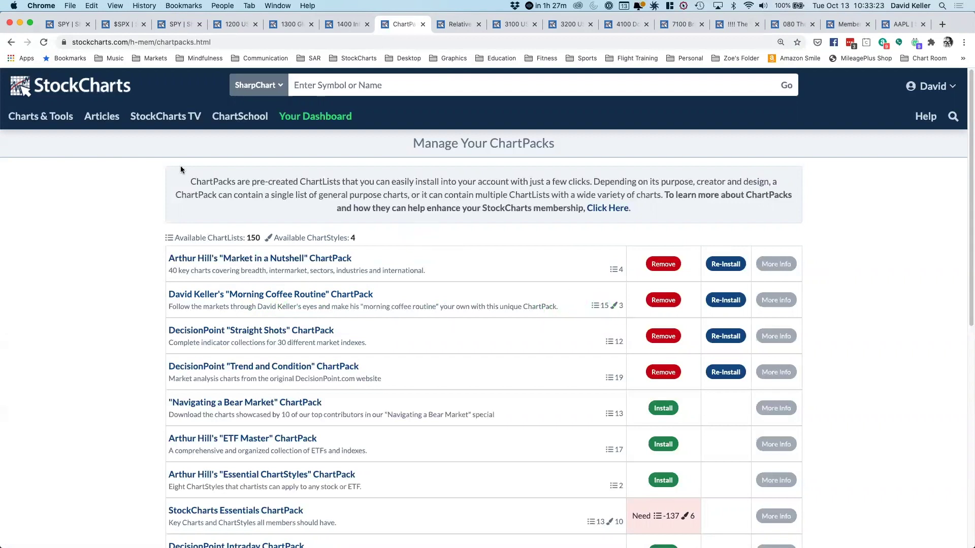
Step: Return through the browsing history to the 2100 Breadth Indicators summary list
left_click_drag(10, 44, 22, 75)
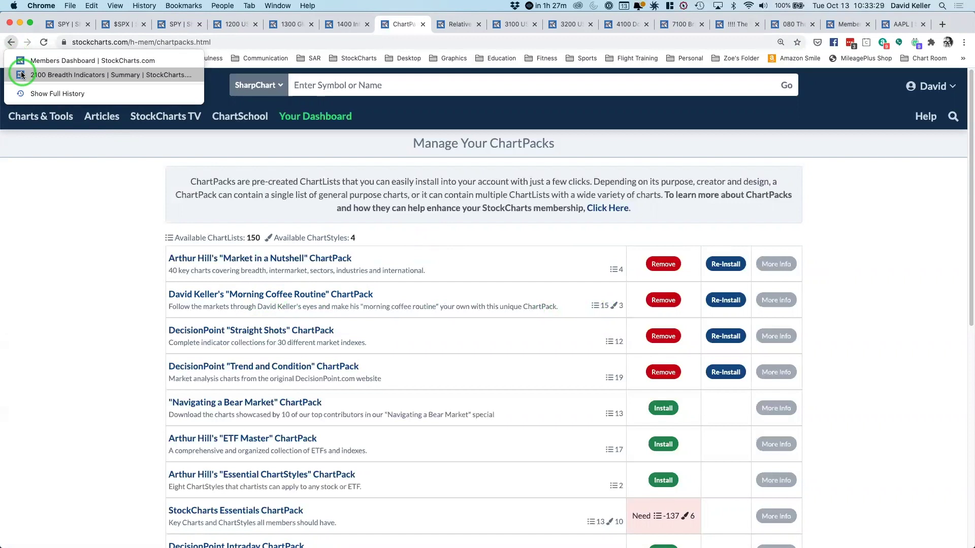
left_click_drag(21, 74, 22, 75)
left_click_drag(21, 75, 21, 75)
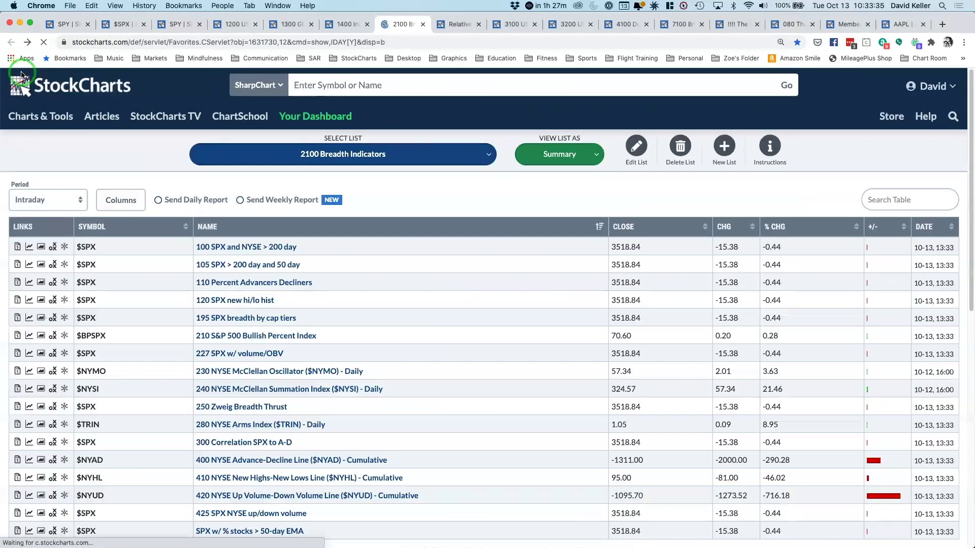
scroll(101, 178, "down", 2)
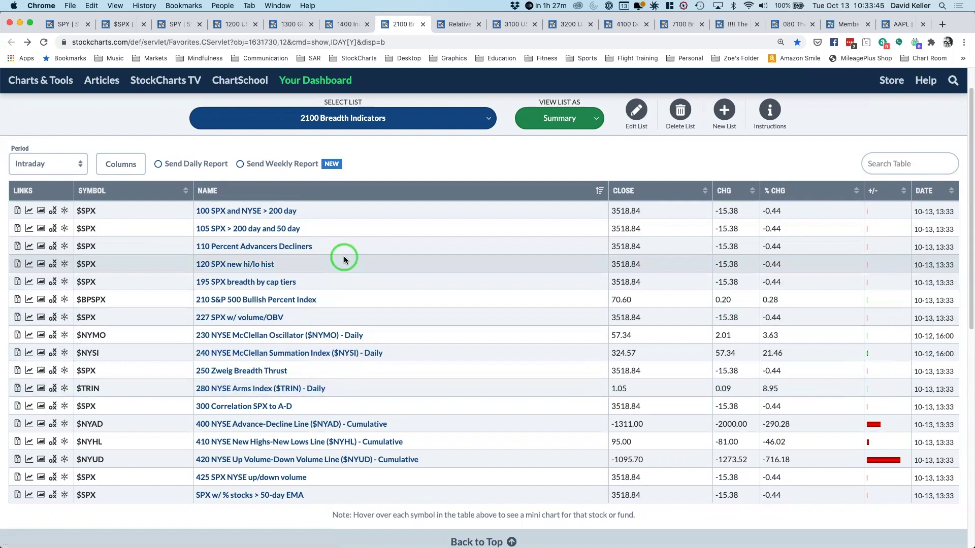
Step: Open the "100 SPX and NYSE > 200 day" chart and bring its price and breadth panels into view
left_click(275, 209)
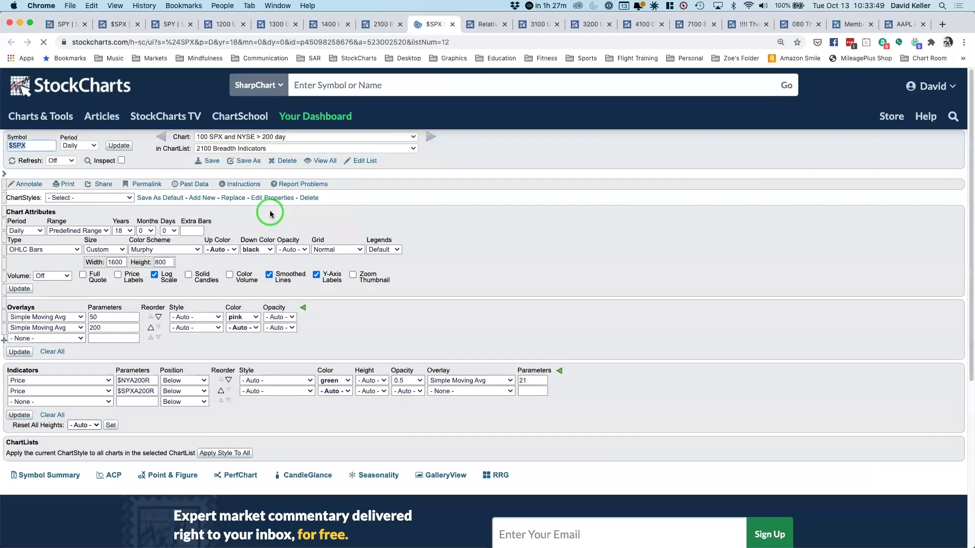
scroll(270, 211, "down", 1)
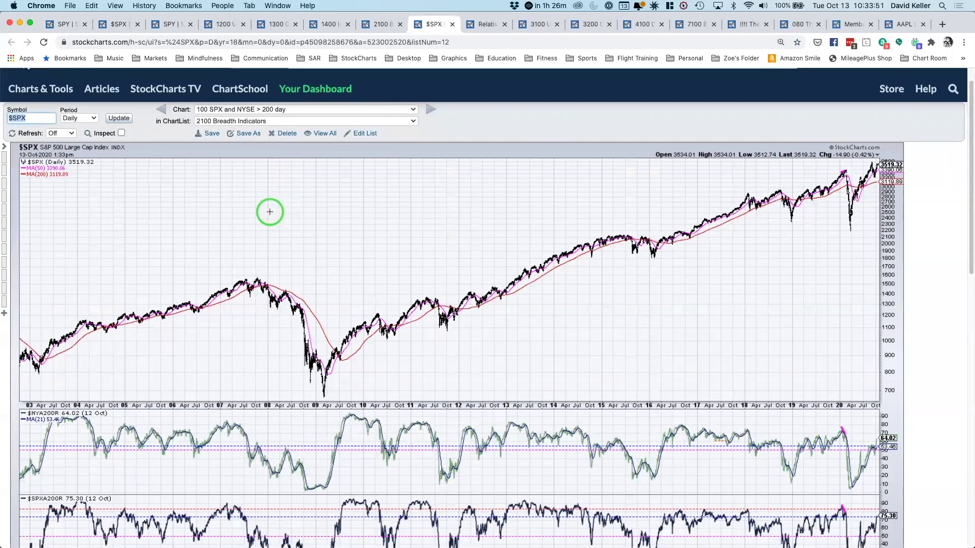
scroll(270, 212, "down", 1)
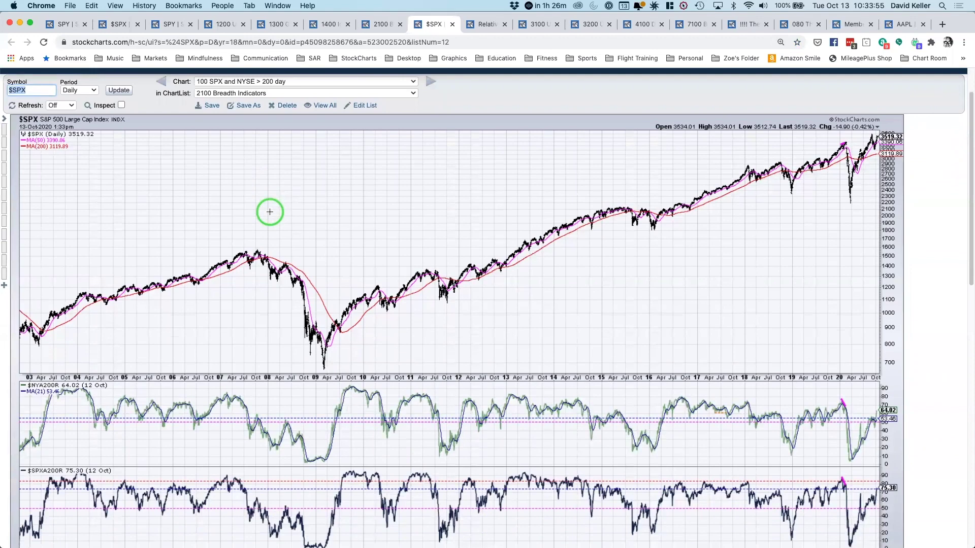
Step: Switch to the open AAPL chart and review its moving averages, RSI and relative strength against SPY
left_click(902, 24)
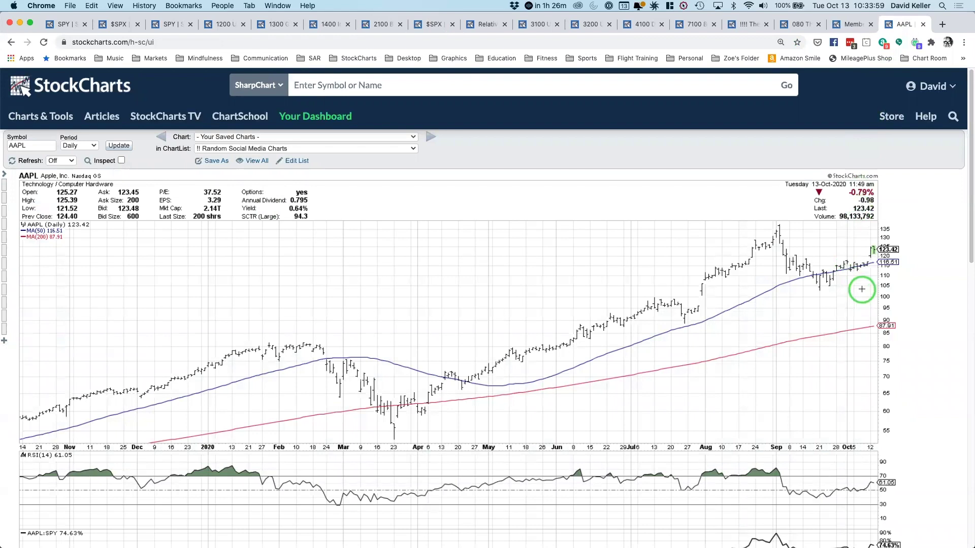
scroll(876, 271, "down", 3)
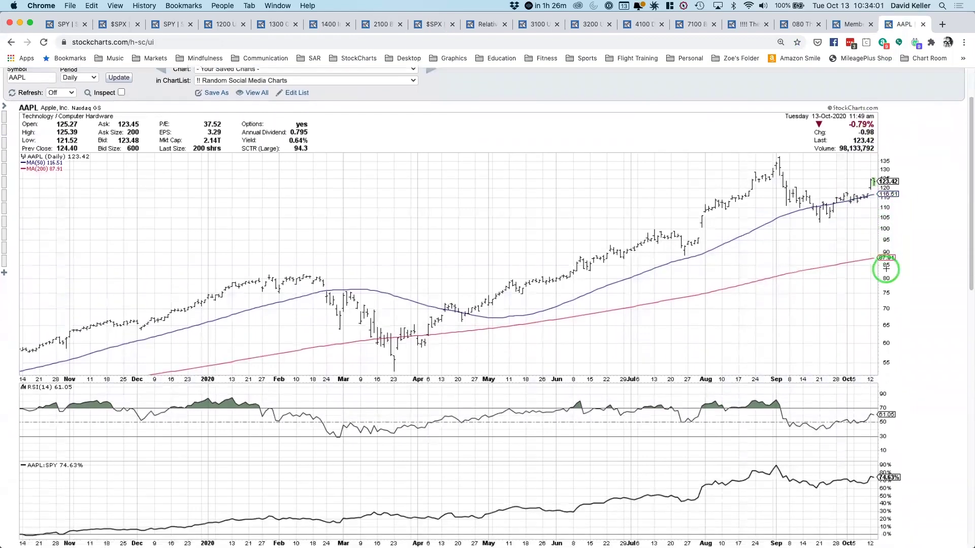
scroll(886, 269, "down", 1)
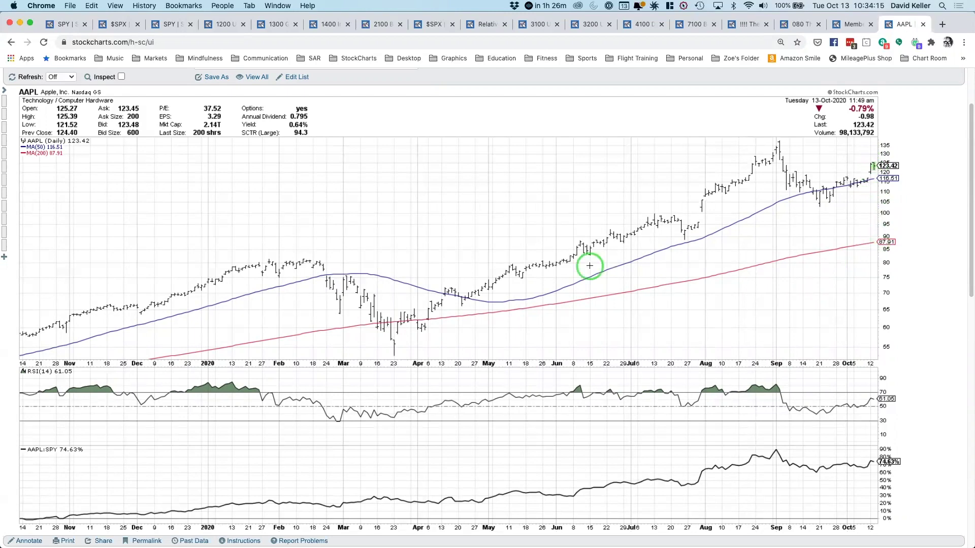
Step: Chart the symbol COP, review its price against the moving averages, and close the COP chart window
scroll(589, 265, "up", 3)
double_click(25, 147)
type("cop")
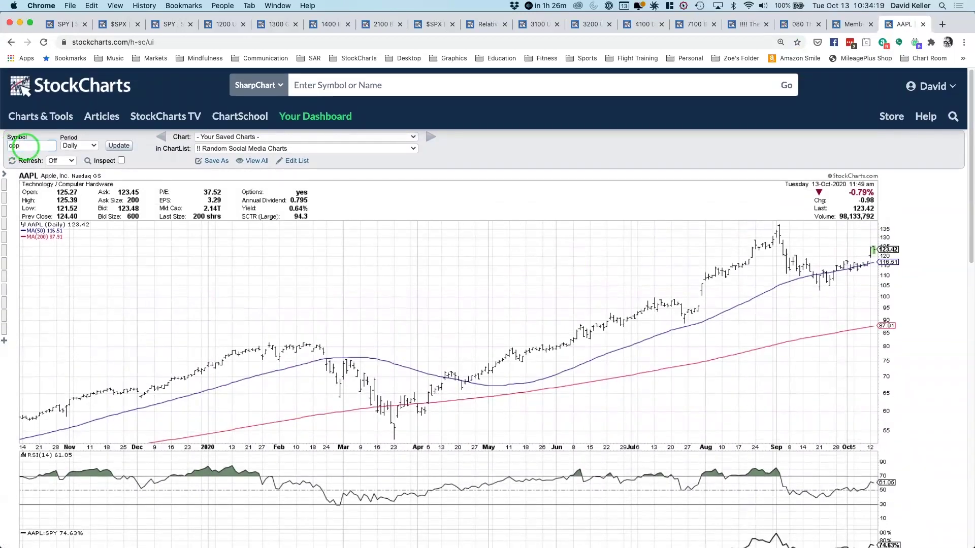
key("Return")
scroll(68, 200, "down", 1)
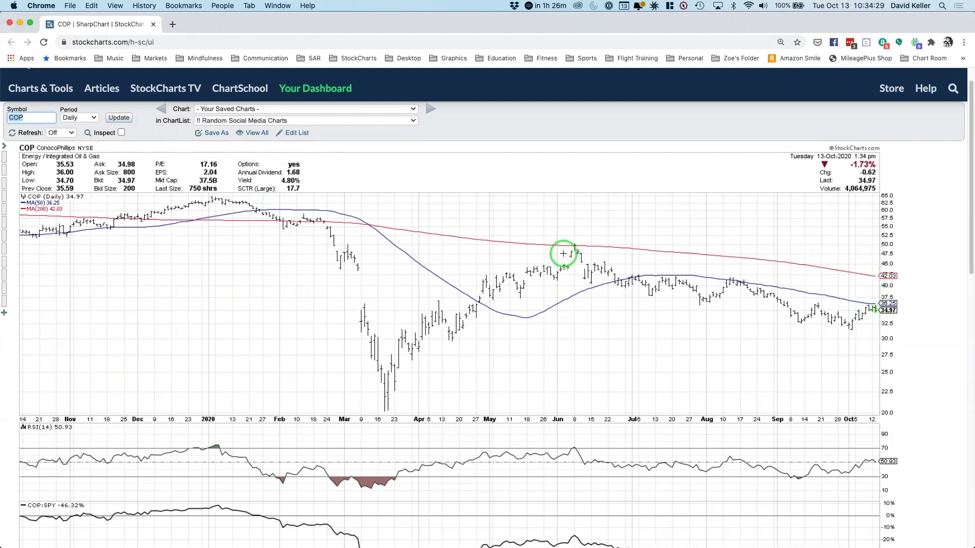
left_click(9, 23)
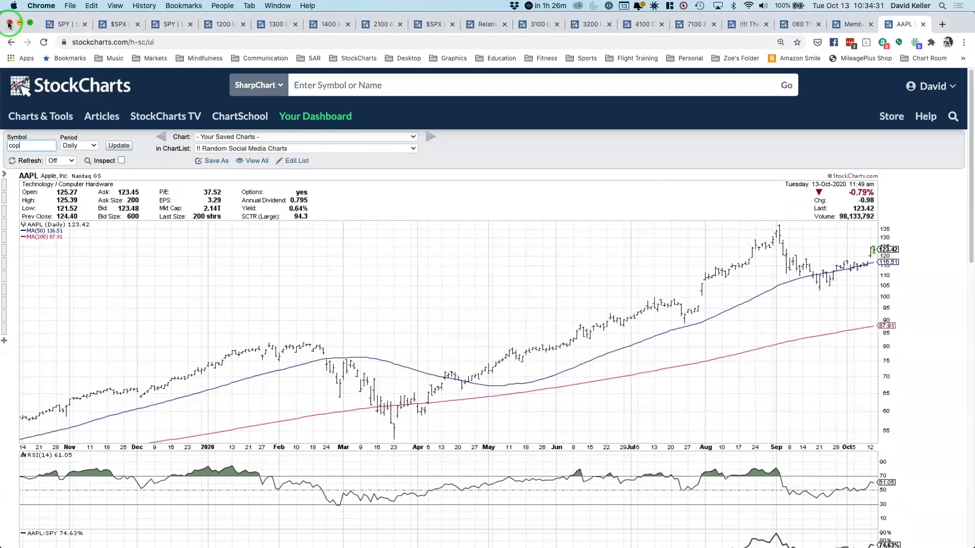
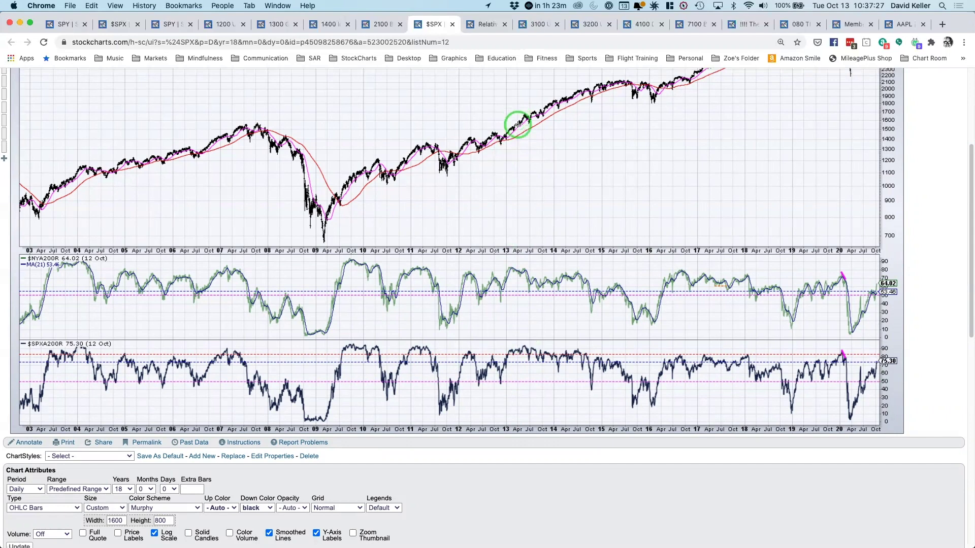
Step: Examine the $NYA200R and $SPXA200R breadth panels below the long-term $SPX price chart
scroll(622, 112, "up", 2)
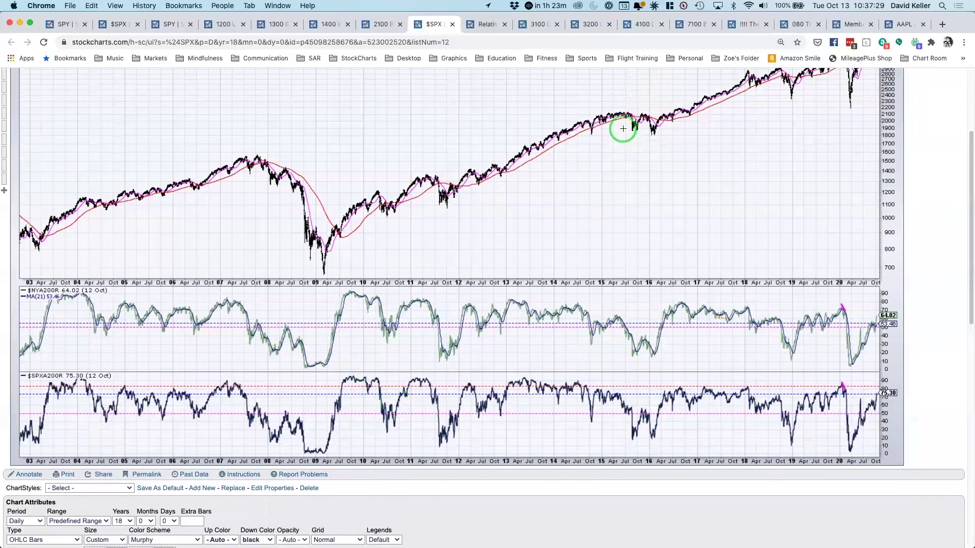
scroll(624, 130, "up", 2)
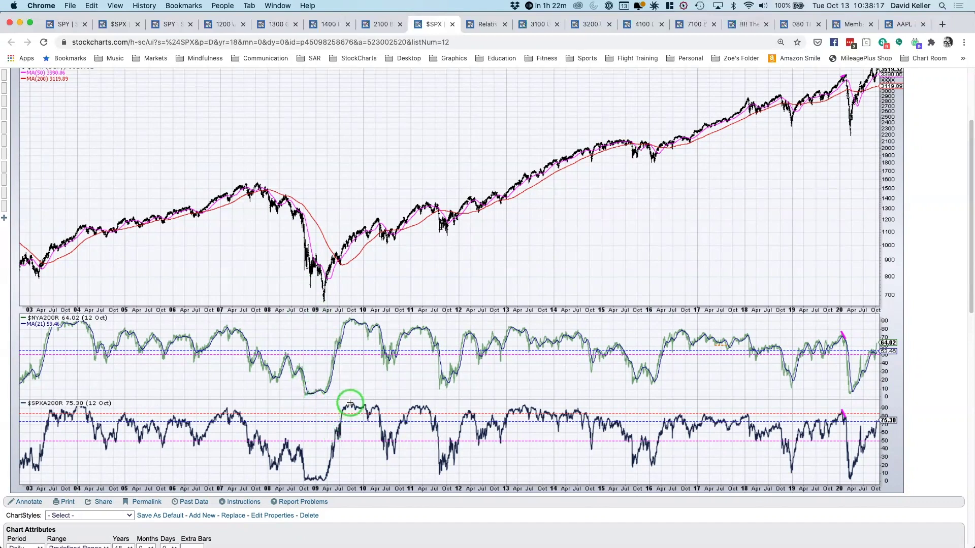
scroll(350, 403, "down", 5)
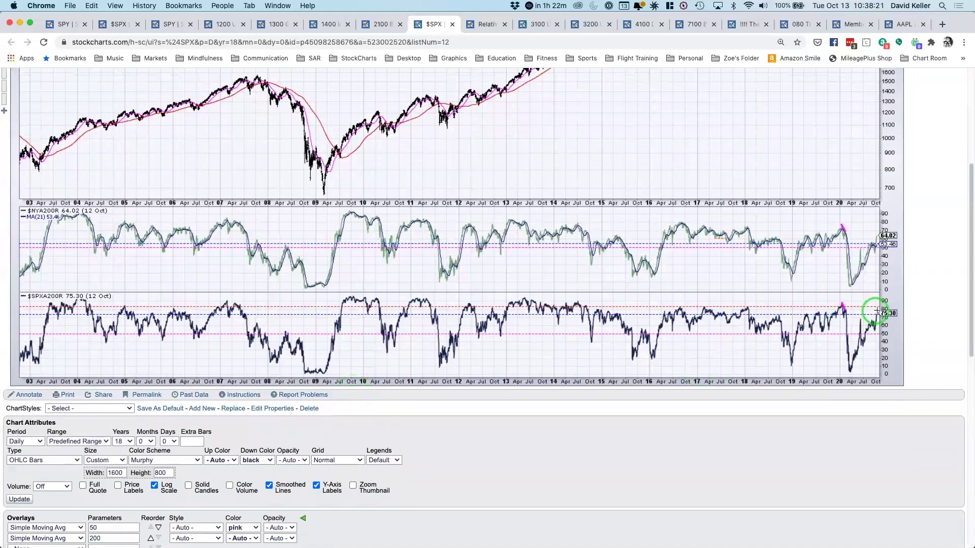
scroll(826, 322, "down", 1)
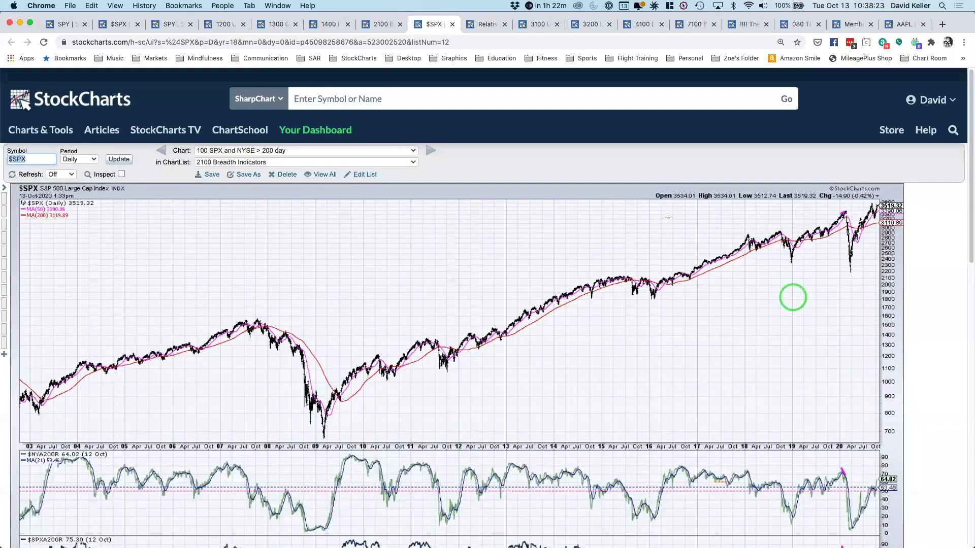
Step: Advance to the "105 SPX > 200 day and 50 day" chart and review its $SPXA200R and $SPXA50R panels
left_click(431, 139)
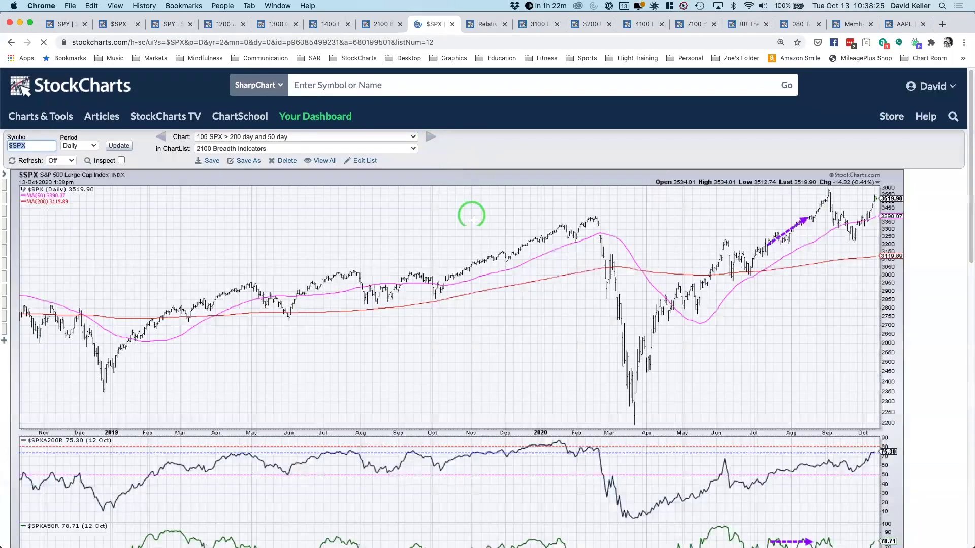
scroll(474, 224, "down", 3)
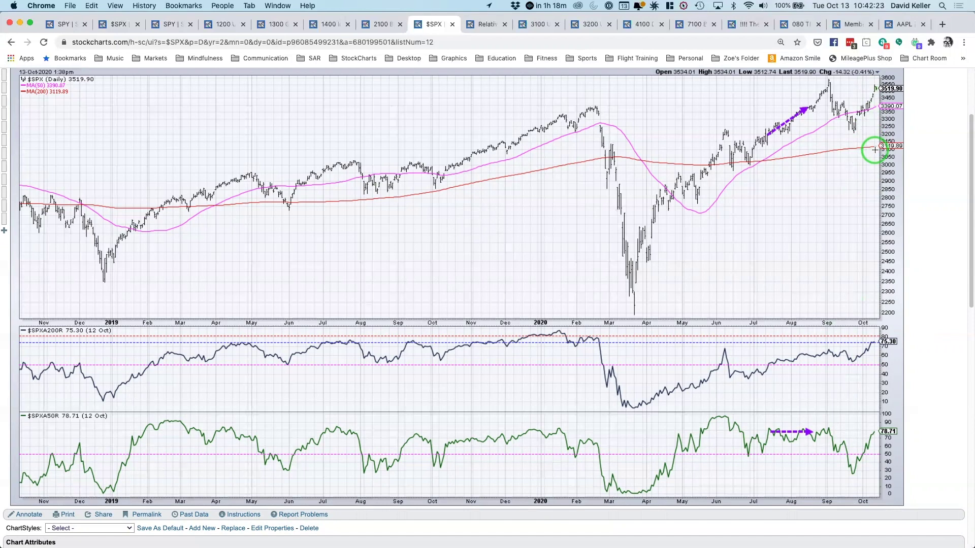
scroll(875, 150, "up", 3)
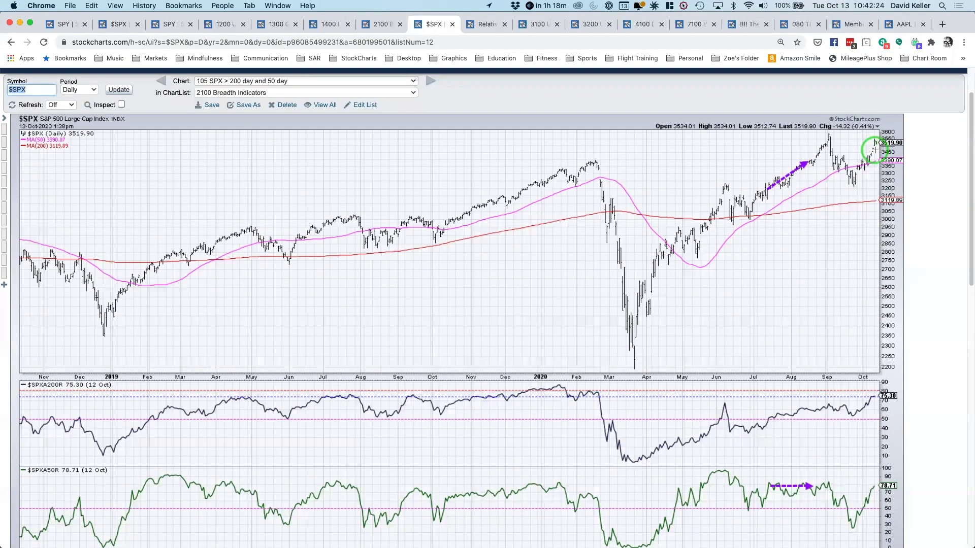
Step: Advance to the "110 Percent Advancers Decliners" chart and show its advancers and decliners panels
left_click(430, 81)
scroll(471, 185, "down", 5)
scroll(471, 184, "down", 1)
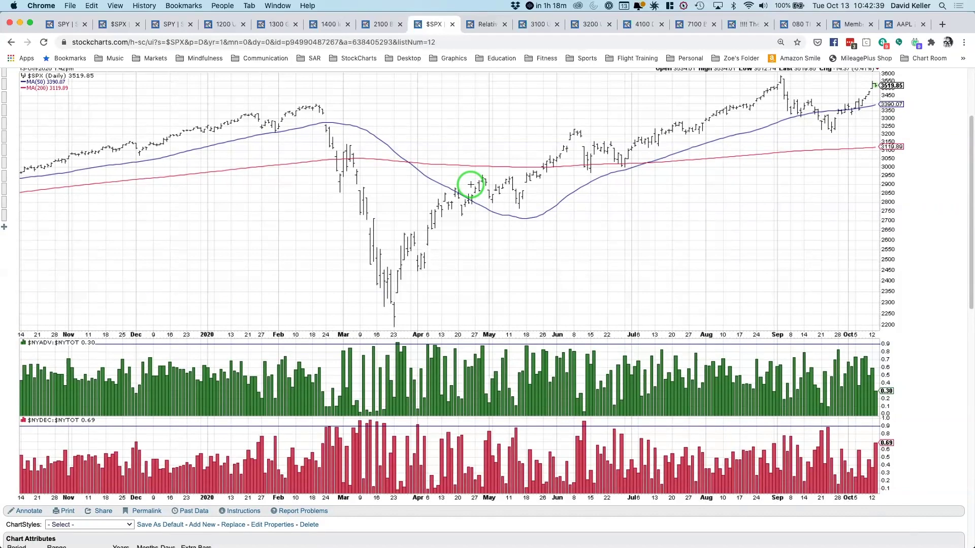
Step: Examine the $NYADV:$NYTOT and $NYDEC:$NYTOT bars against the 0.9 line and the $SPX price action
scroll(470, 185, "down", 10)
scroll(471, 185, "up", 10)
scroll(470, 184, "down", 1)
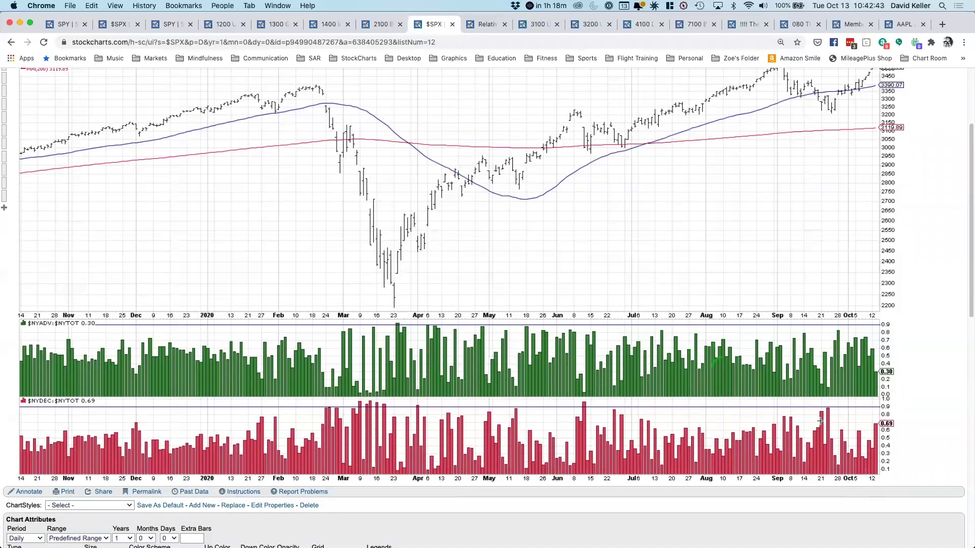
scroll(883, 427, "up", 2)
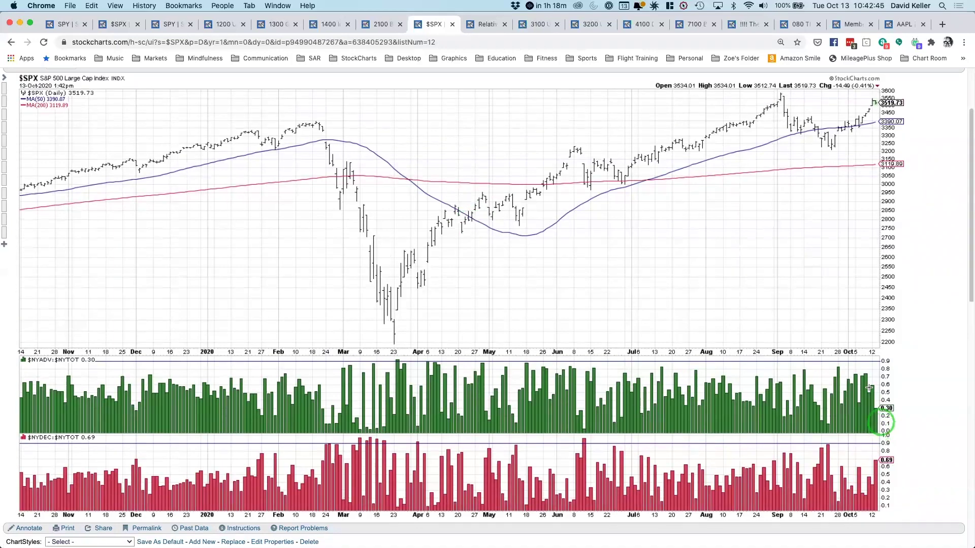
scroll(881, 303, "down", 2)
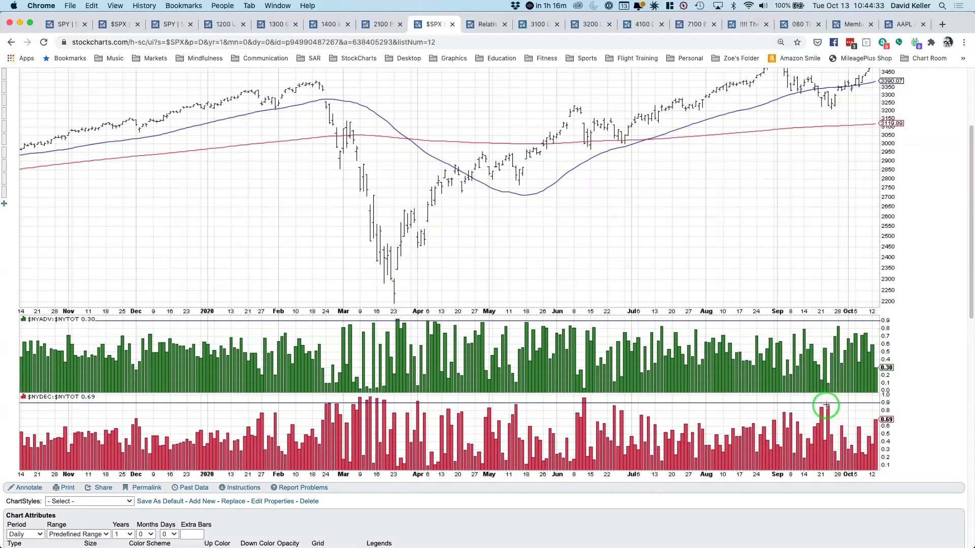
scroll(827, 406, "up", 1)
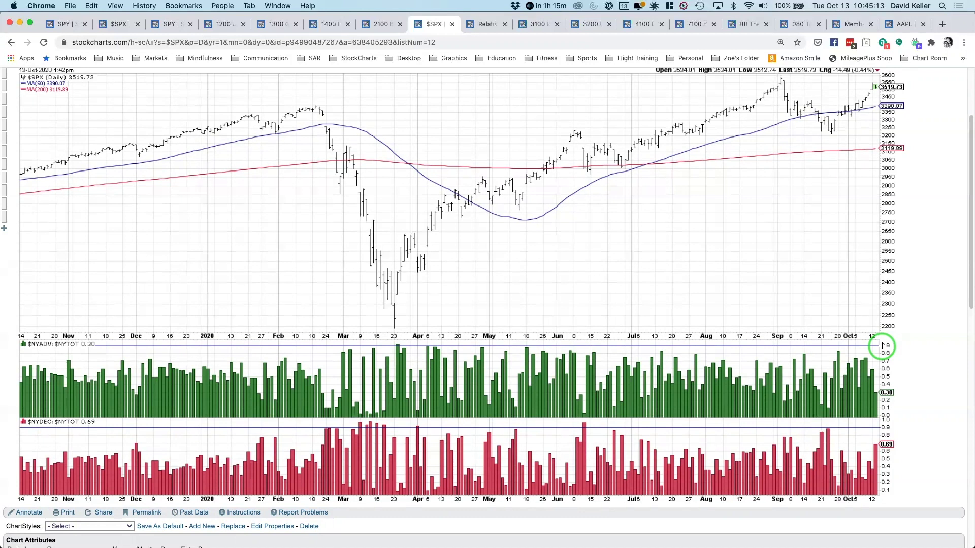
scroll(882, 346, "up", 1)
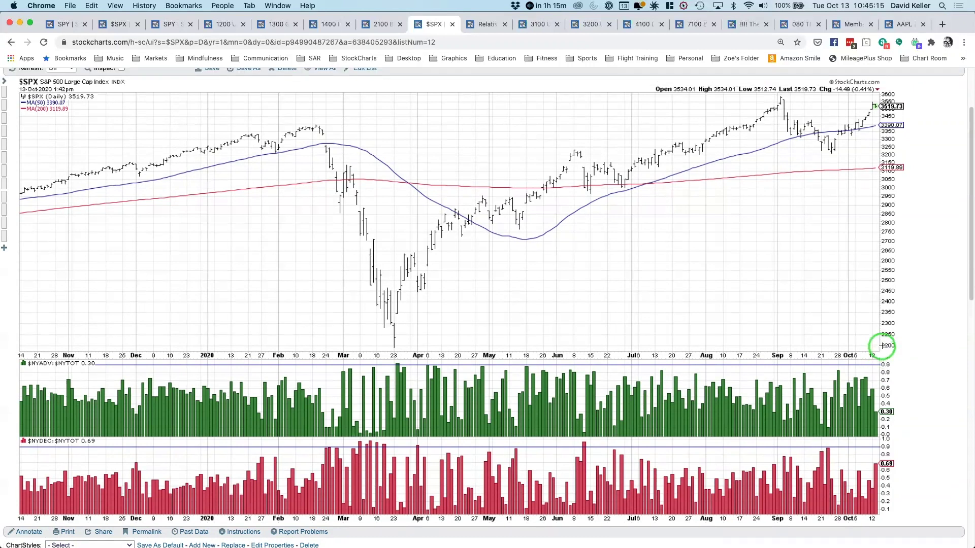
left_click(777, 375)
scroll(853, 104, "up", 1)
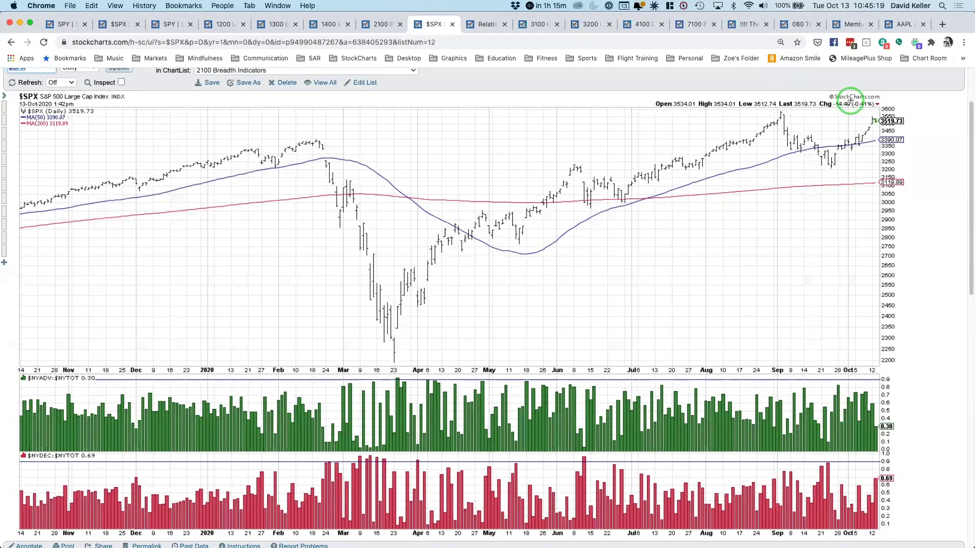
left_click(739, 169)
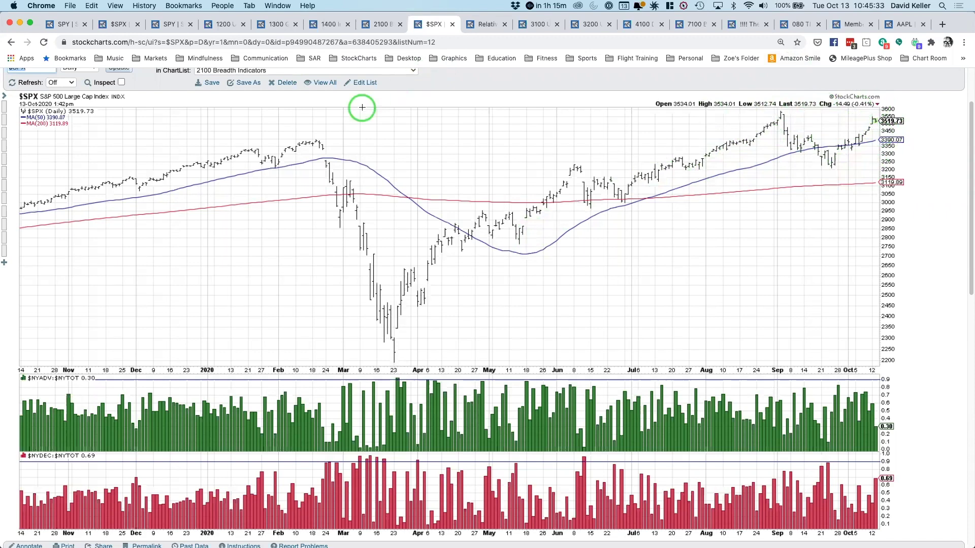
Step: Advance to the "120 SPX new hi/lo hist" chart in the 2100 Breadth Indicators list
scroll(362, 107, "up", 2)
left_click(431, 81)
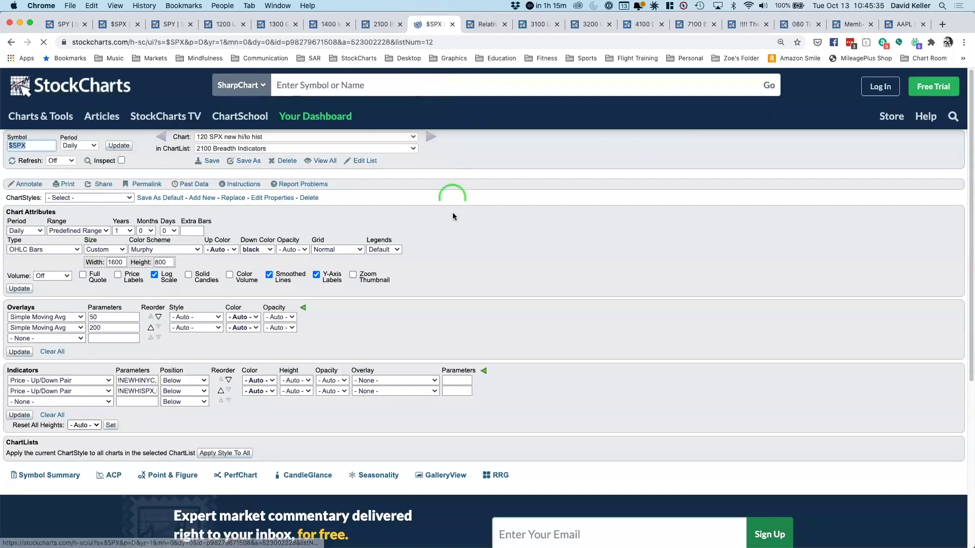
Step: Review the !NEWHINYC and !NEWHISPX new high/low histograms beneath the $SPX price
scroll(455, 241, "down", 2)
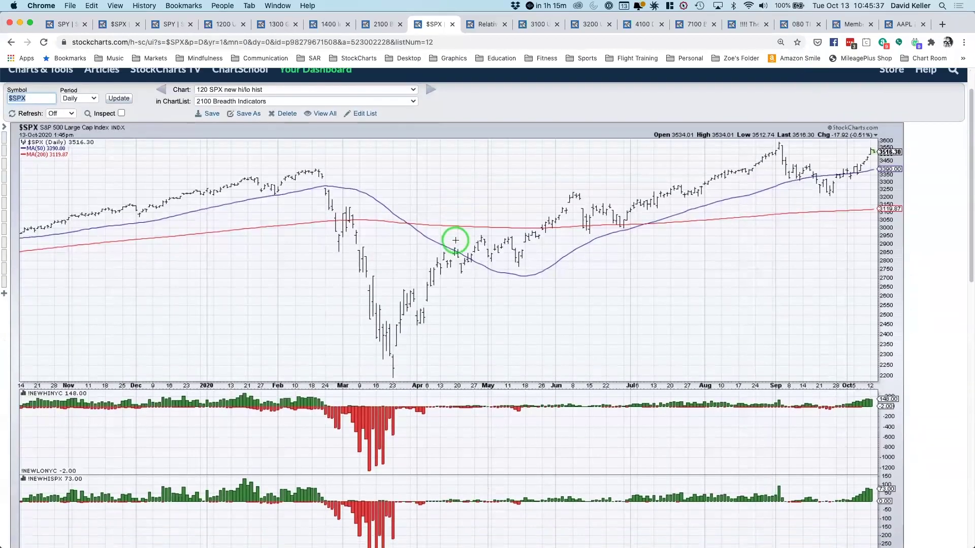
scroll(456, 240, "down", 1)
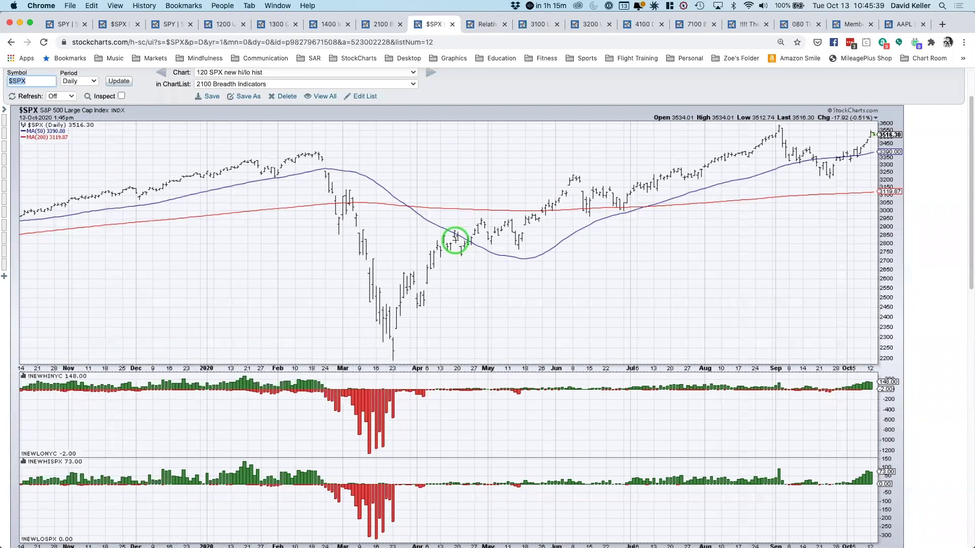
scroll(456, 241, "down", 1)
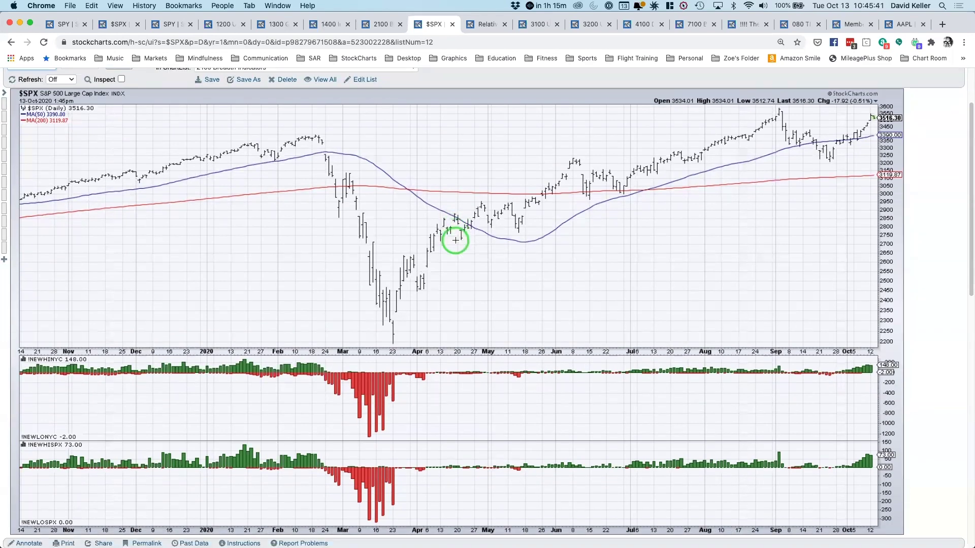
Step: Advance to the "195 SPX breadth by cap tiers" chart and show its four advance-decline line panels
scroll(455, 235, "up", 3)
left_click(431, 107)
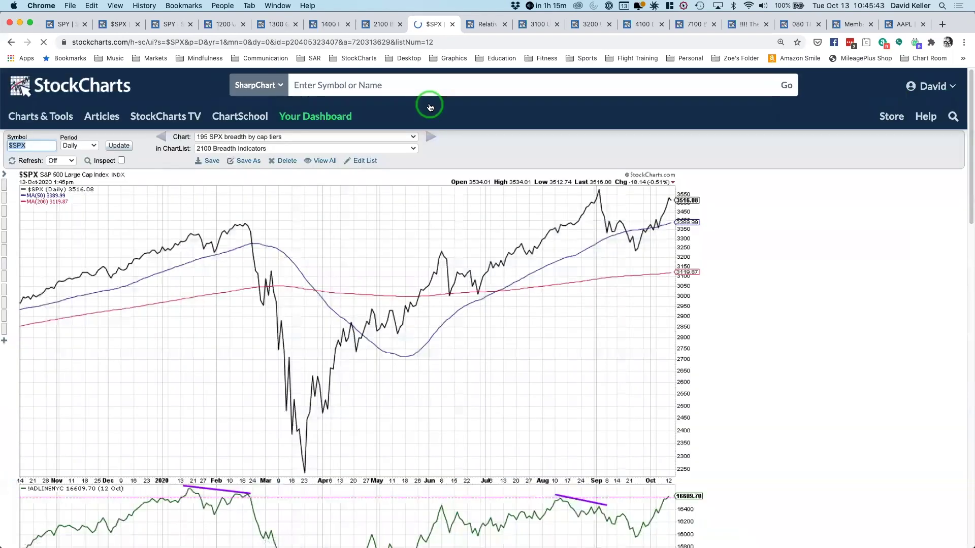
scroll(452, 227, "down", 5)
scroll(452, 227, "down", 5)
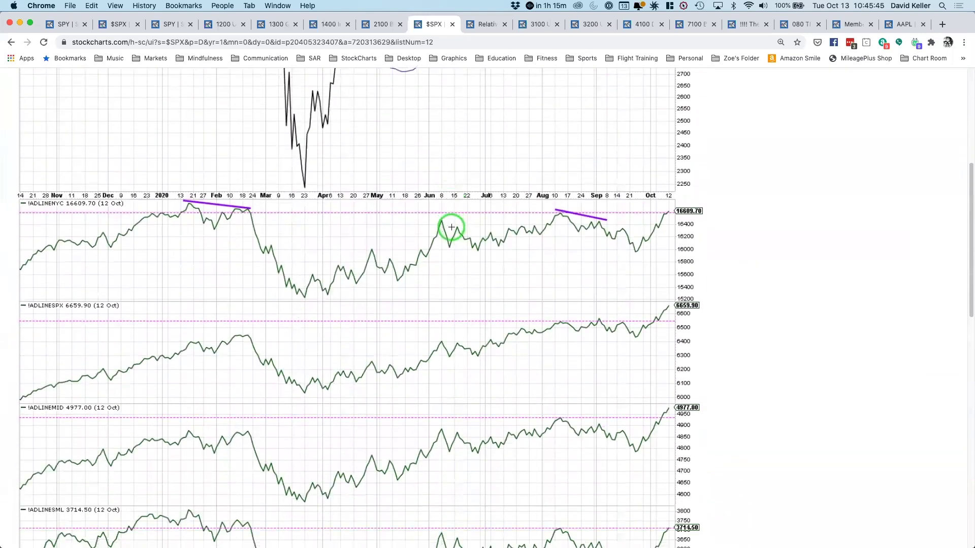
scroll(452, 227, "down", 4)
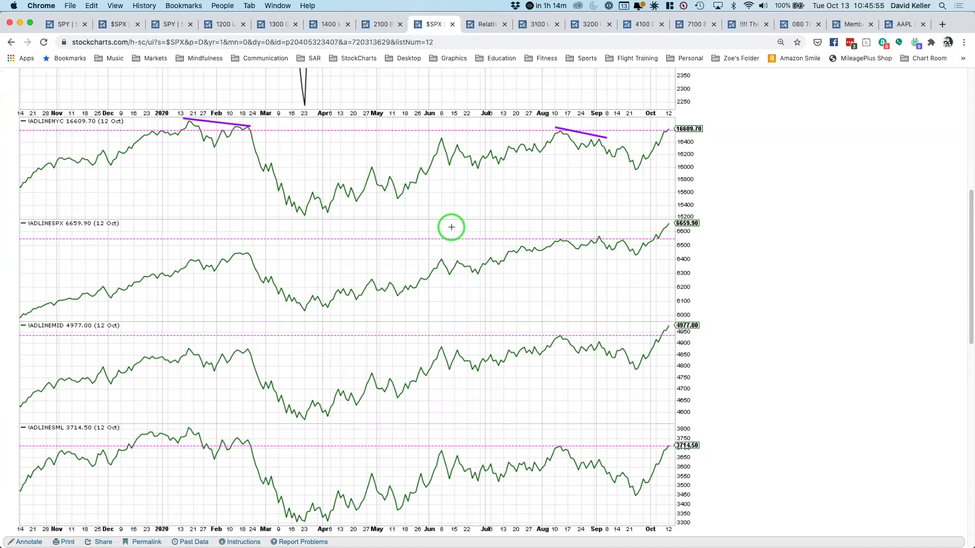
scroll(485, 269, "down", 2)
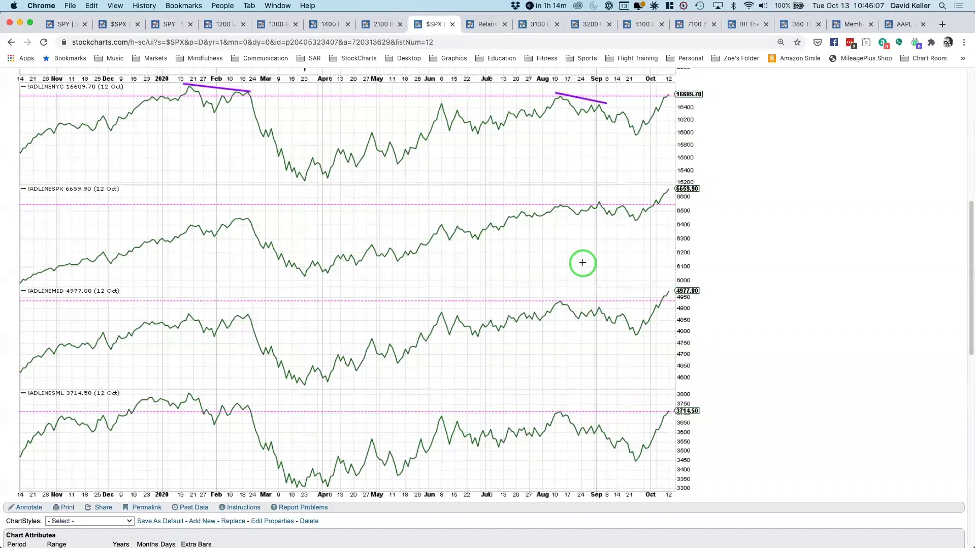
Step: Compare the $SPX peaks with the purple divergence lines on !ADLINENYC around January–February and August–September
scroll(583, 263, "up", 5)
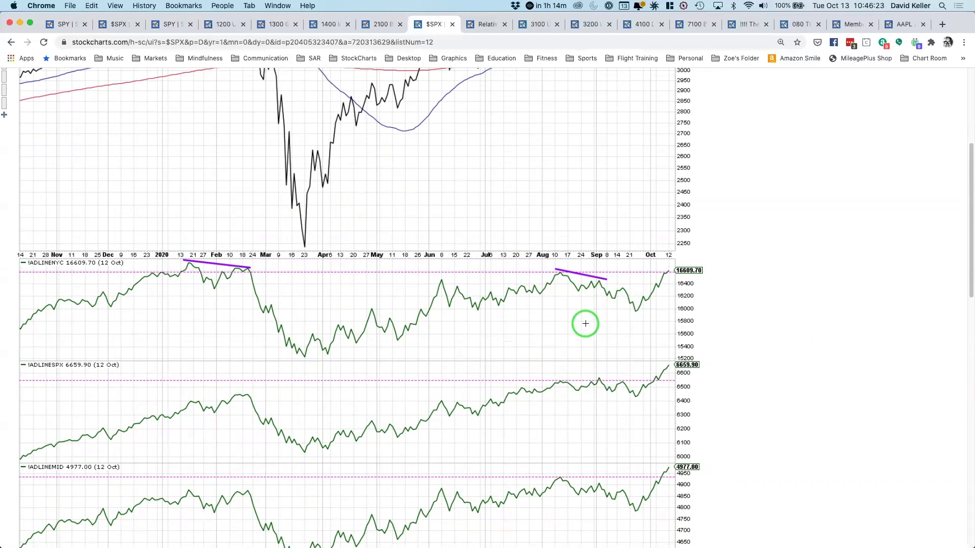
scroll(585, 324, "up", 3)
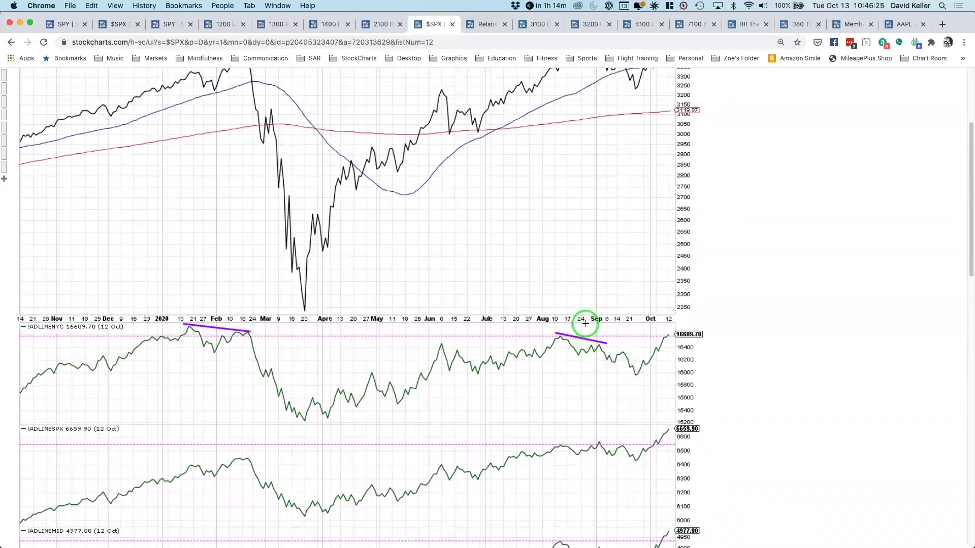
scroll(585, 324, "up", 2)
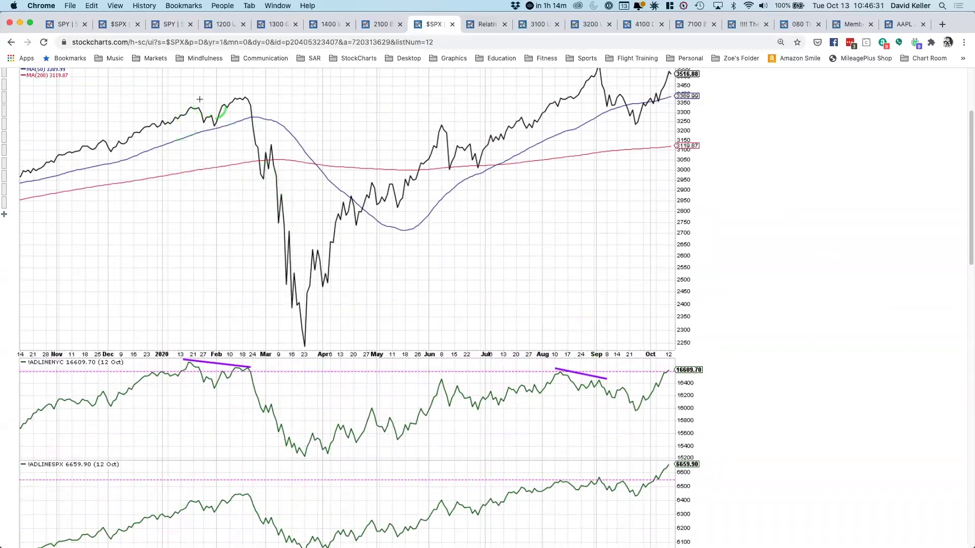
scroll(192, 148, "up", 2)
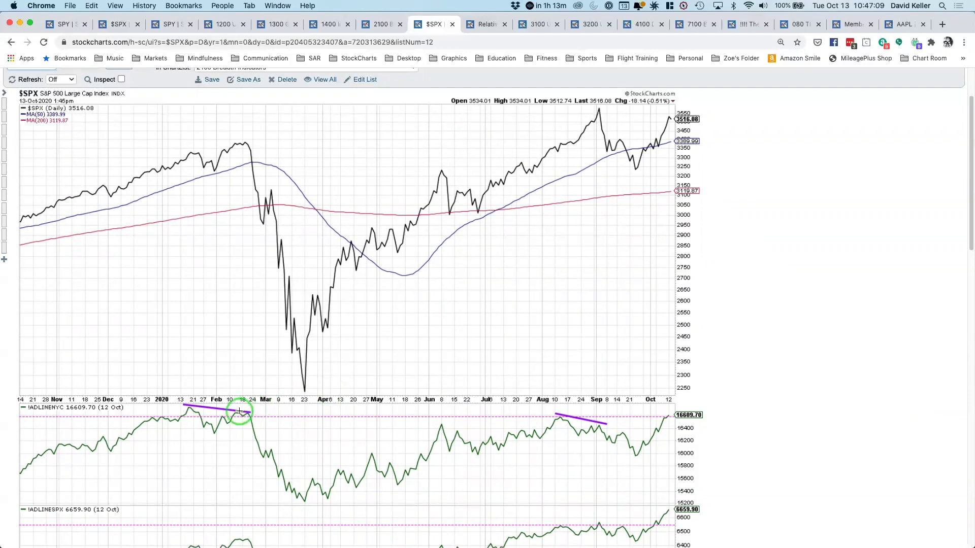
scroll(239, 411, "down", 1)
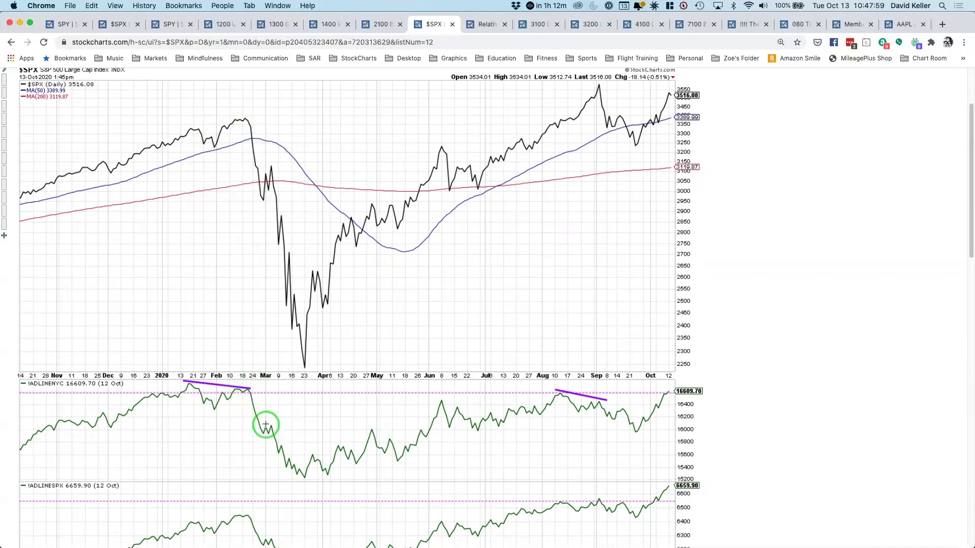
scroll(552, 259, "down", 1)
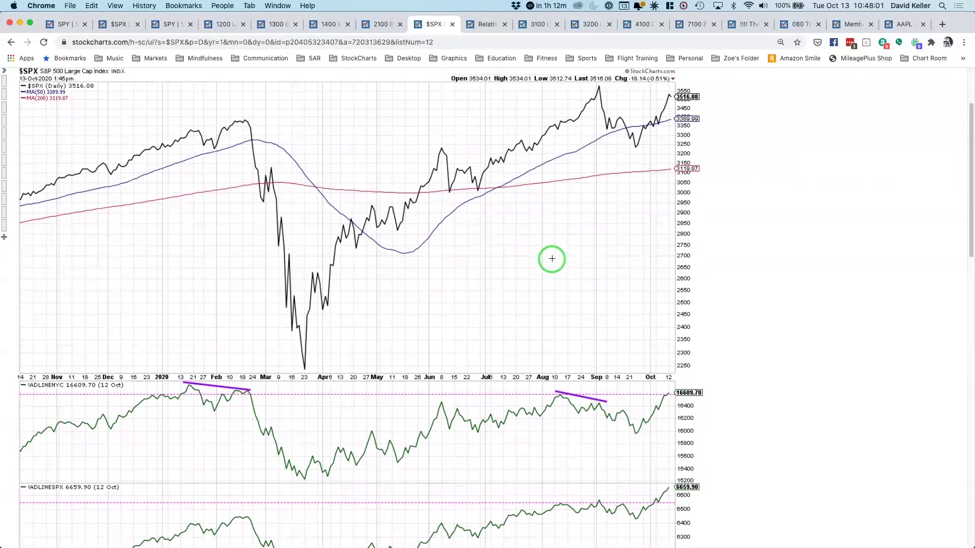
scroll(552, 259, "up", 2)
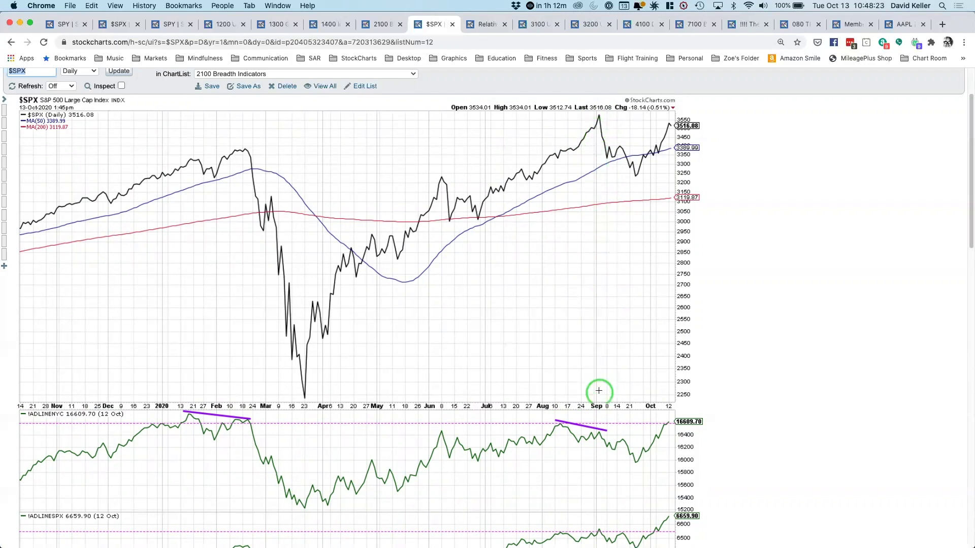
scroll(605, 433, "down", 4)
scroll(607, 435, "up", 3)
scroll(607, 436, "up", 1)
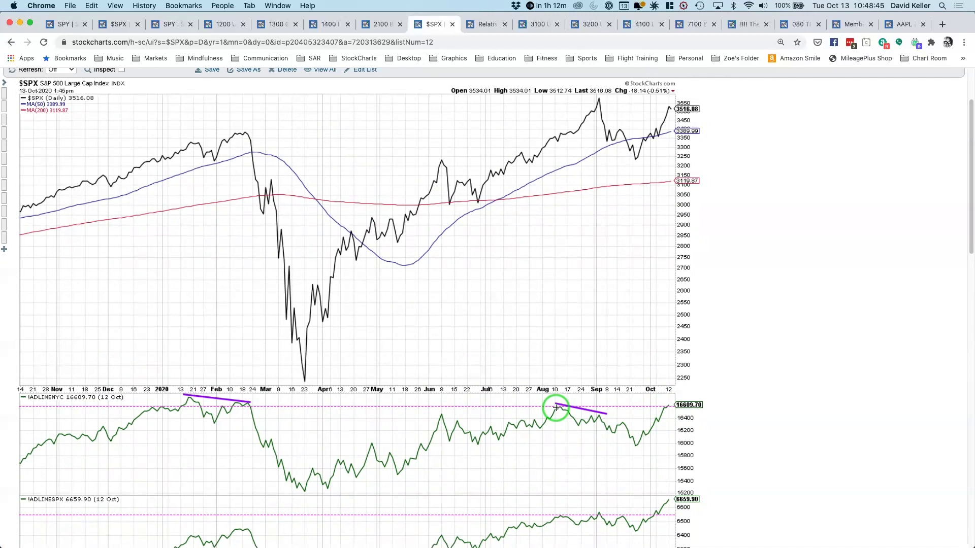
Step: Examine the !ADLINESPX, !ADLINEMID and !ADLINESML panels against their dashed horizontal levels and the !ADLINENYC line
scroll(556, 407, "down", 5)
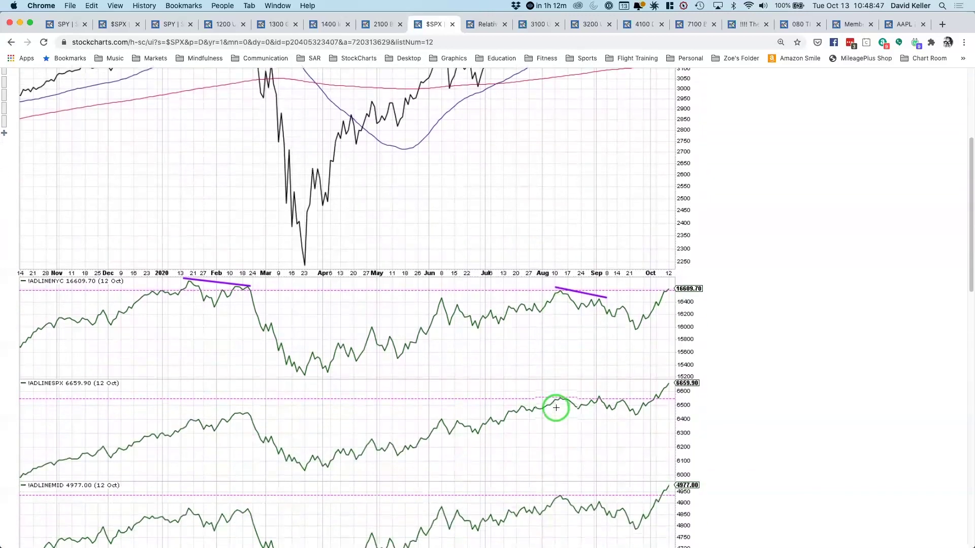
scroll(556, 408, "down", 5)
scroll(556, 408, "down", 3)
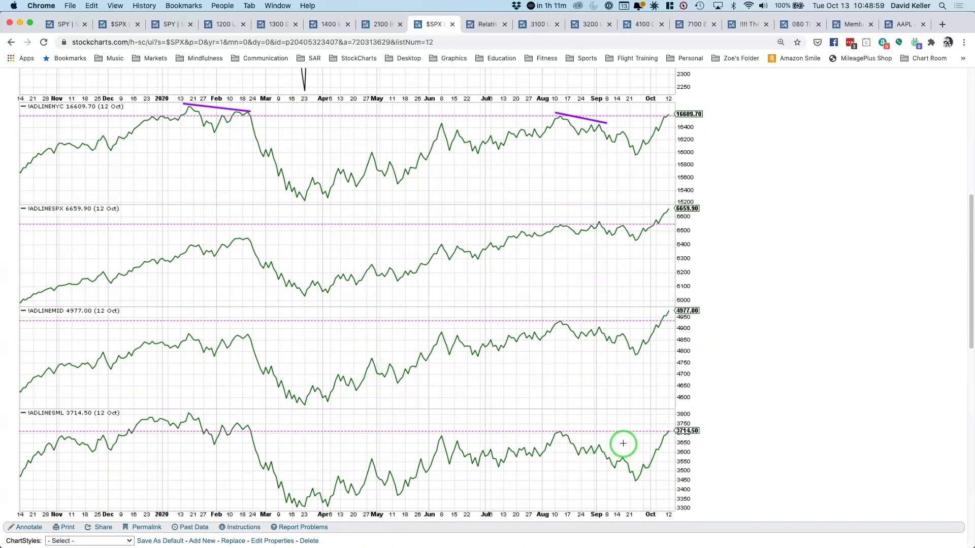
scroll(622, 444, "up", 1)
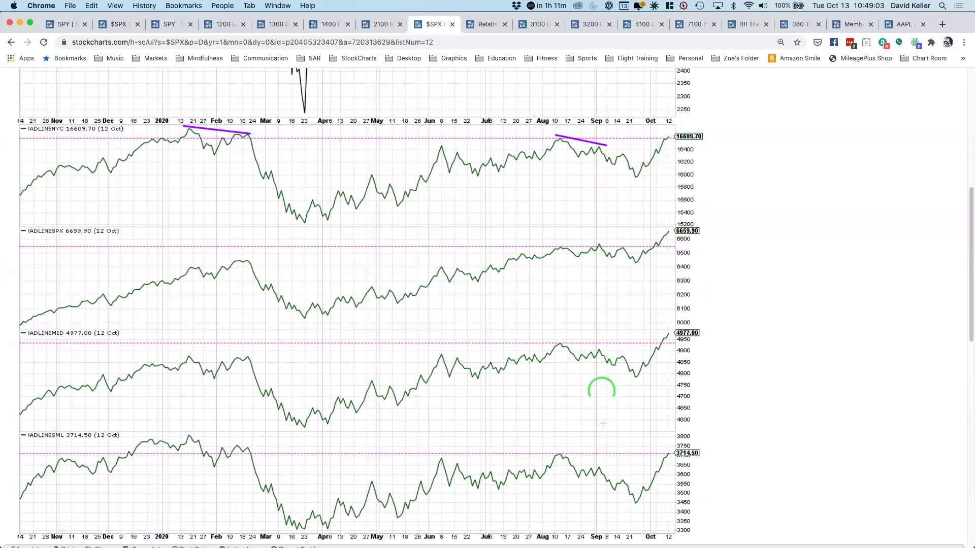
scroll(598, 474, "down", 1)
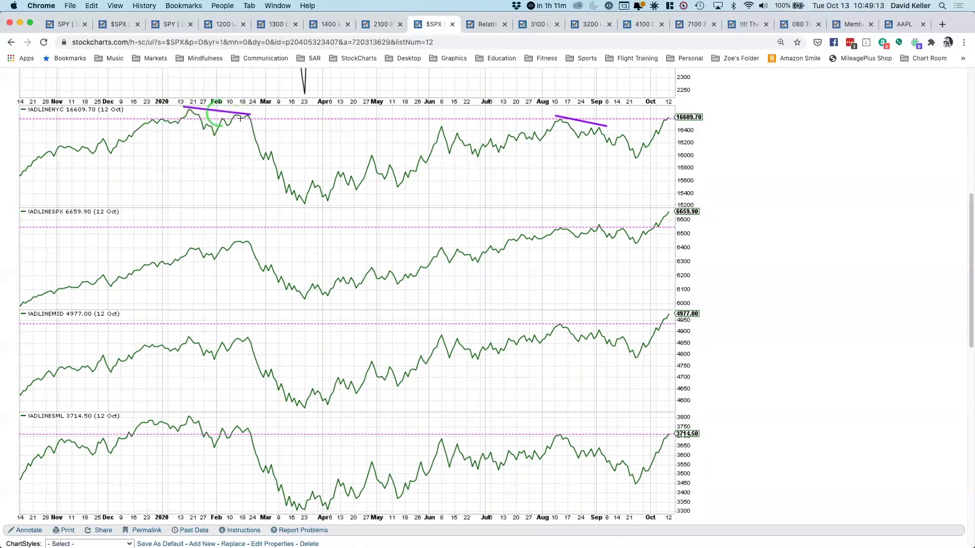
scroll(234, 122, "down", 1)
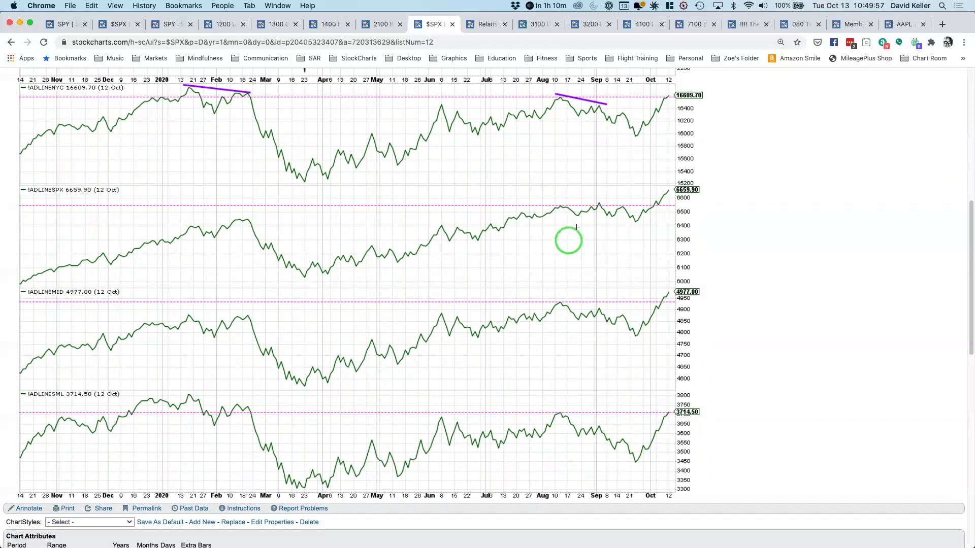
Step: Compare the early-September $SPX high and the recent rally with the advance-decline lines of each cap tier
scroll(608, 132, "up", 2)
scroll(609, 132, "up", 6)
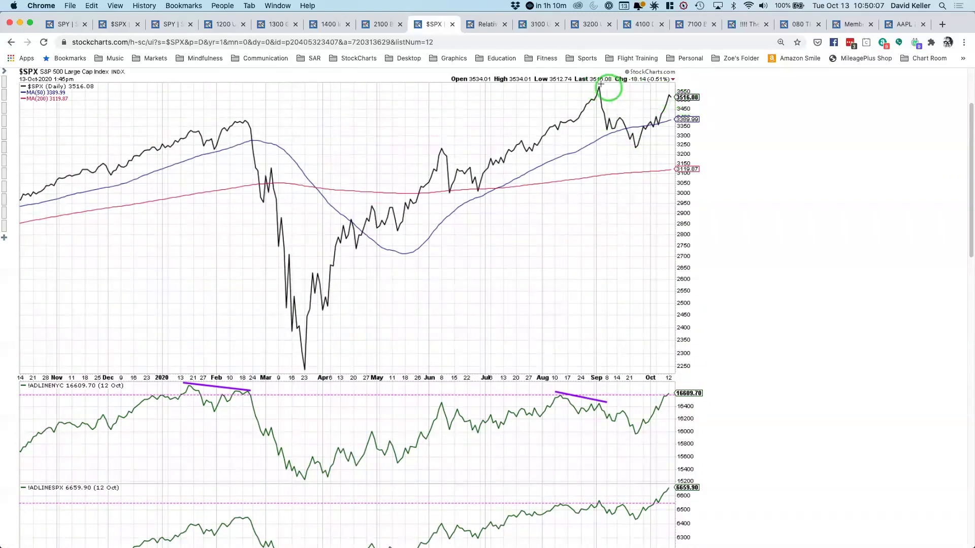
scroll(611, 81, "down", 1)
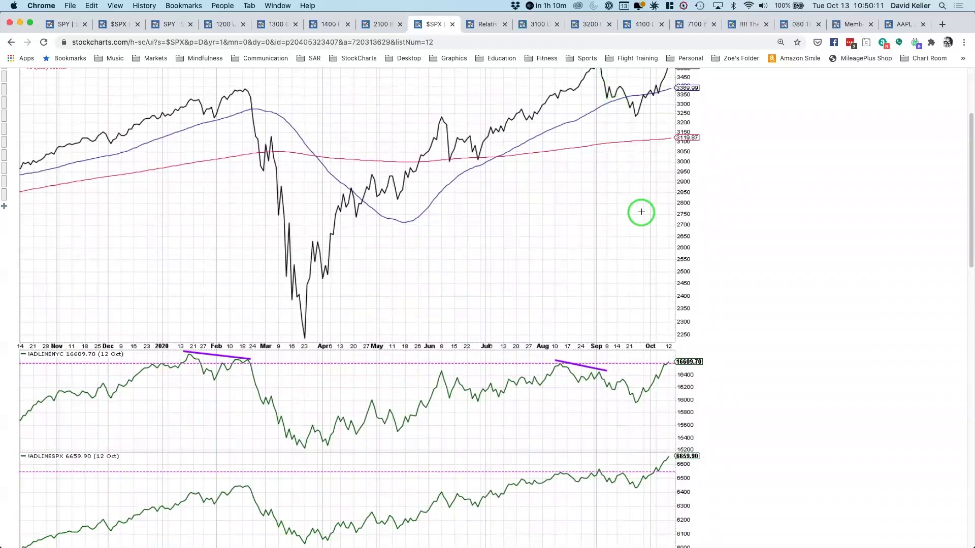
scroll(641, 212, "down", 5)
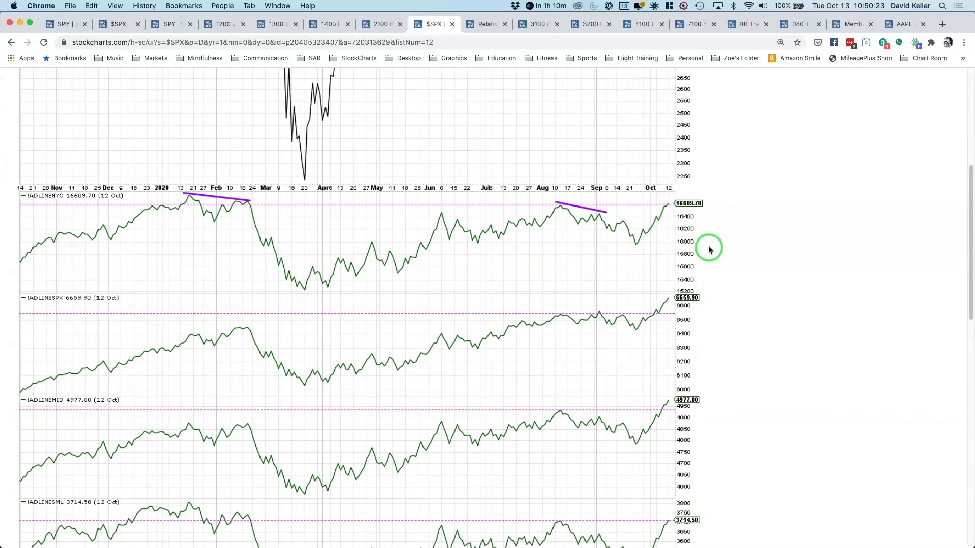
Step: Return to the "120 SPX new hi/lo hist" chart and compare its new high/low histograms with the September–October $SPX price
scroll(710, 249, "up", 10)
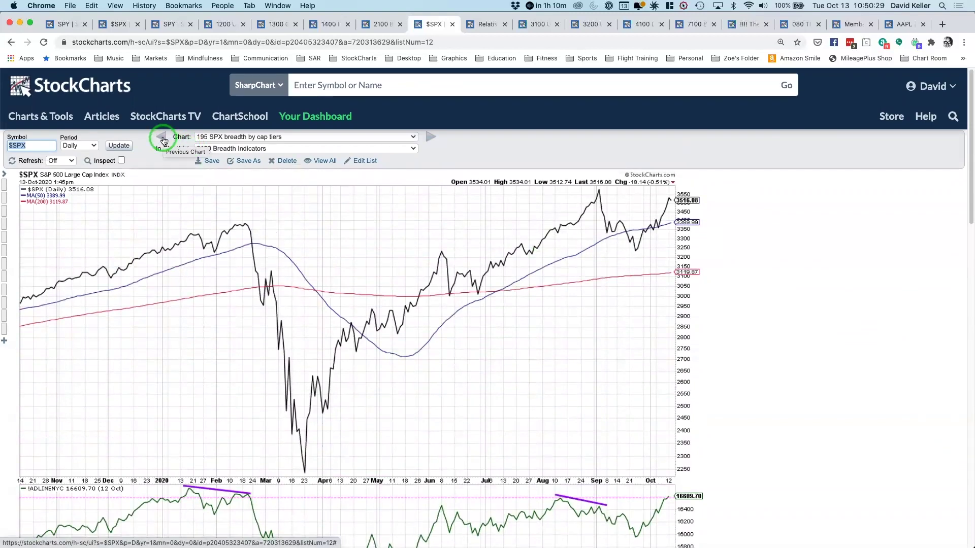
left_click(162, 137)
scroll(163, 140, "down", 3)
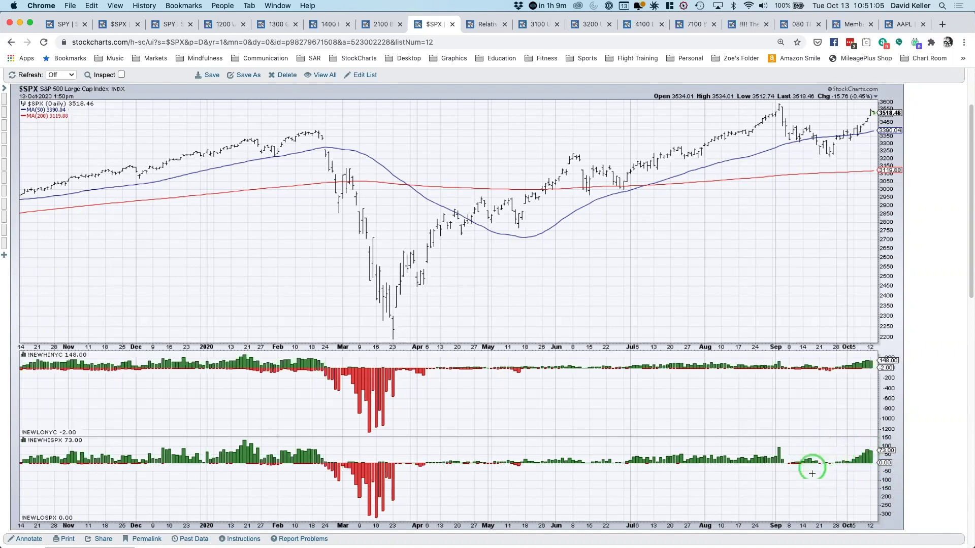
scroll(841, 460, "up", 3)
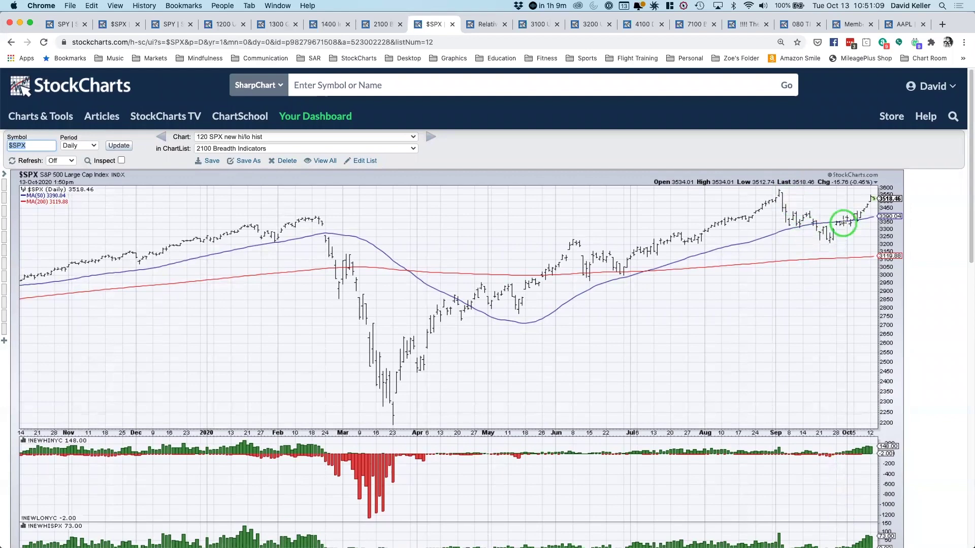
scroll(842, 222, "down", 5)
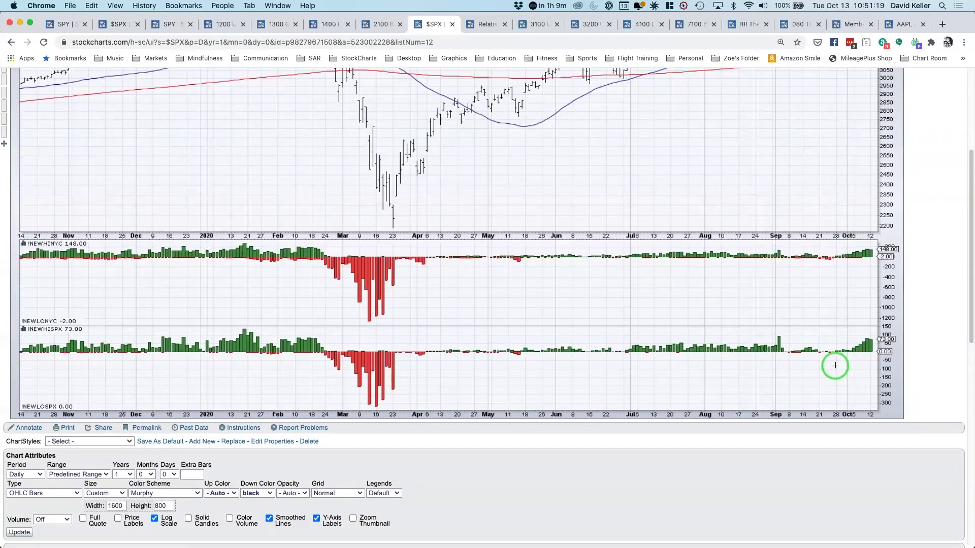
scroll(835, 365, "up", 3)
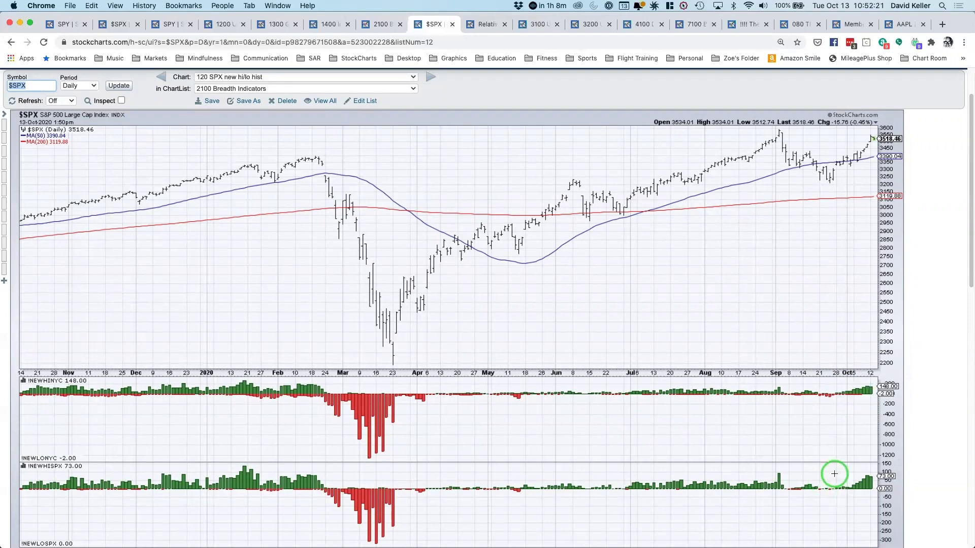
scroll(833, 472, "down", 2)
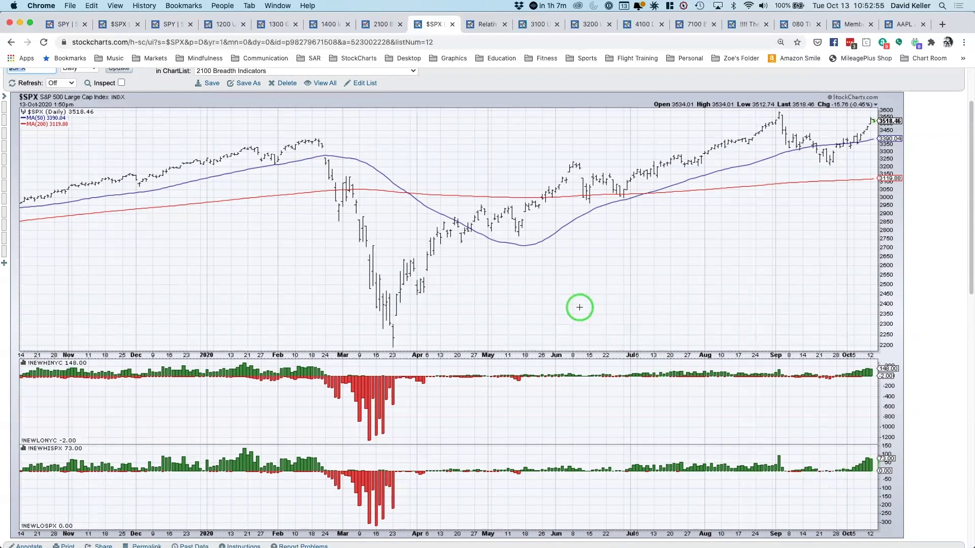
Step: Open the "210 S&P 500 Bullish Percent Index" chart and compare $BPSPX and its 70, 50 and 30 lines with $SPX
scroll(579, 307, "up", 2)
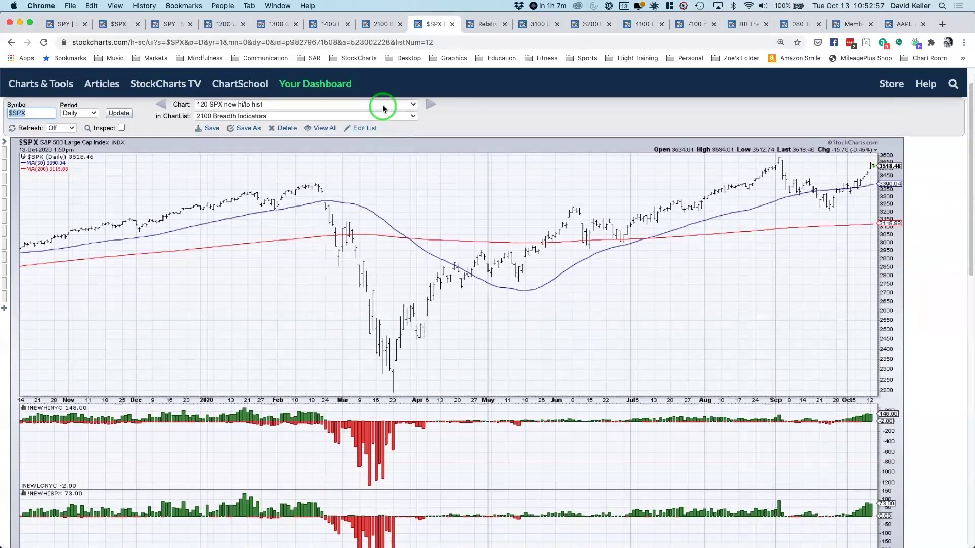
left_click(382, 105)
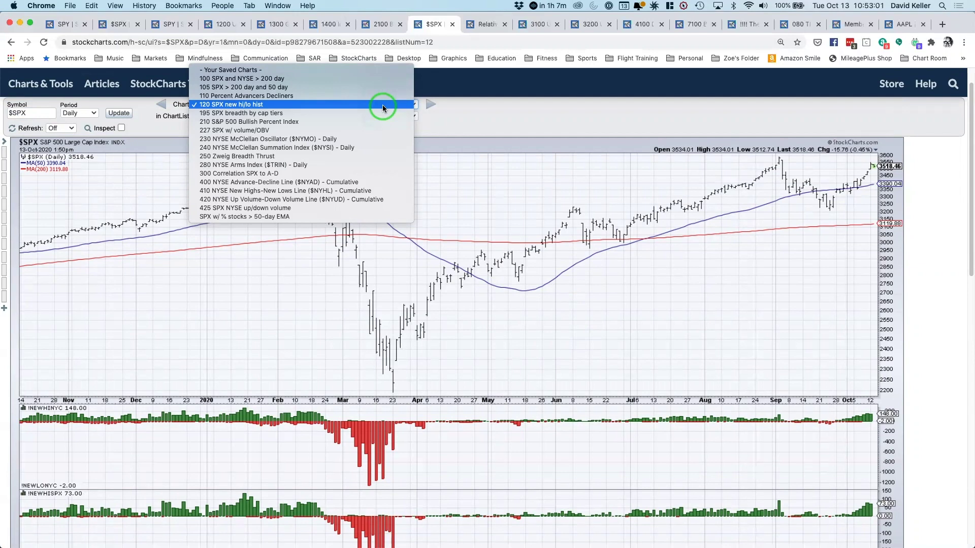
left_click(364, 122)
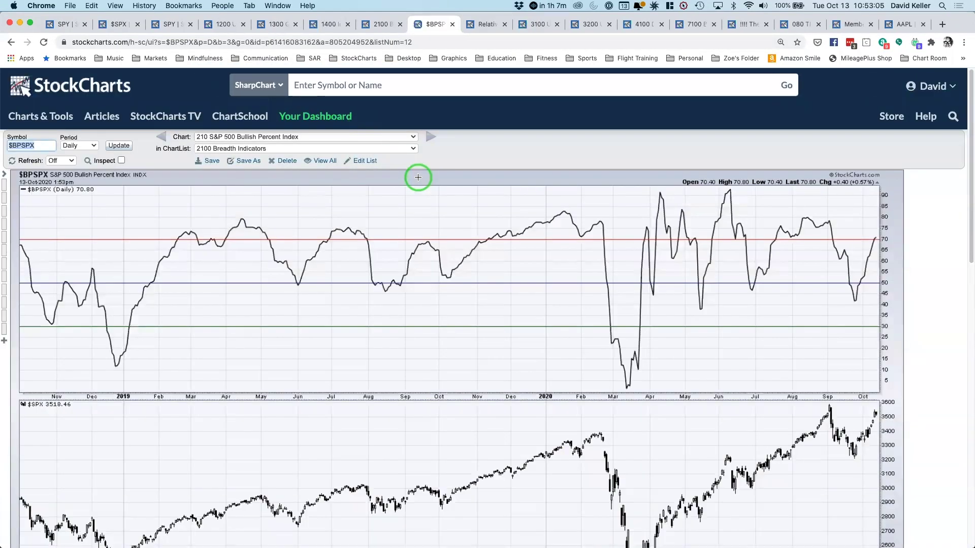
scroll(418, 178, "down", 1)
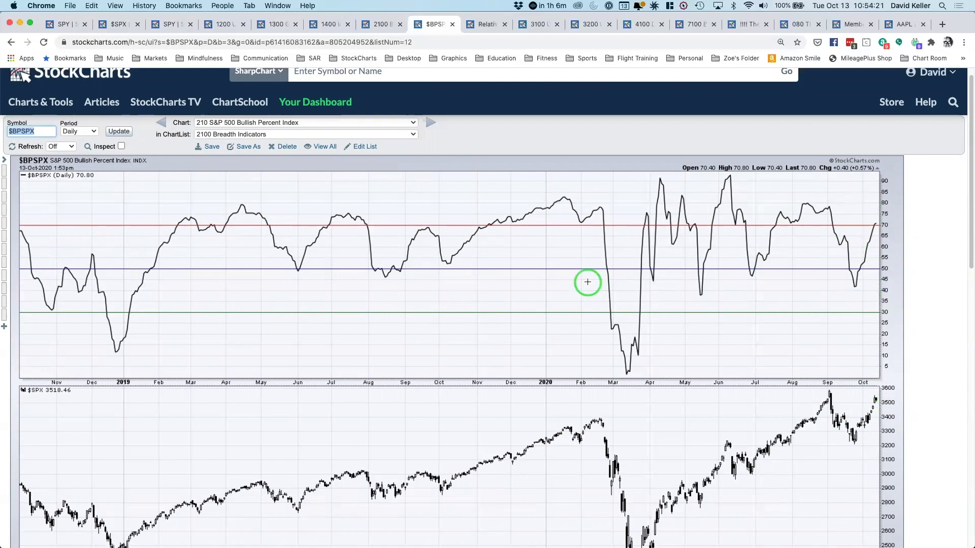
scroll(588, 282, "down", 1)
scroll(588, 282, "down", 4)
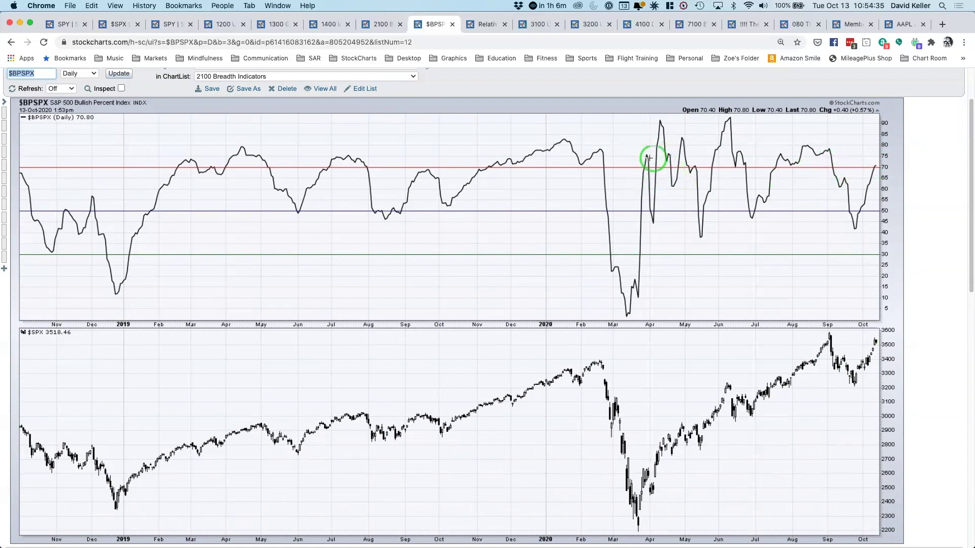
scroll(648, 181, "down", 1)
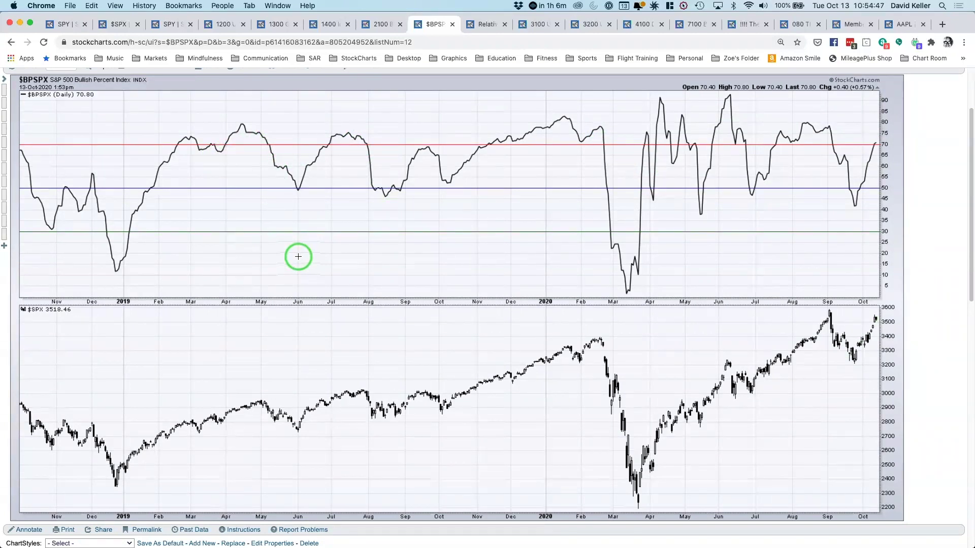
scroll(298, 256, "down", 3)
Step: Open the "230 NYSE McClellan Oscillator ($NYMO) - Daily" chart and show the $SPX panel below the oscillator
scroll(298, 255, "up", 5)
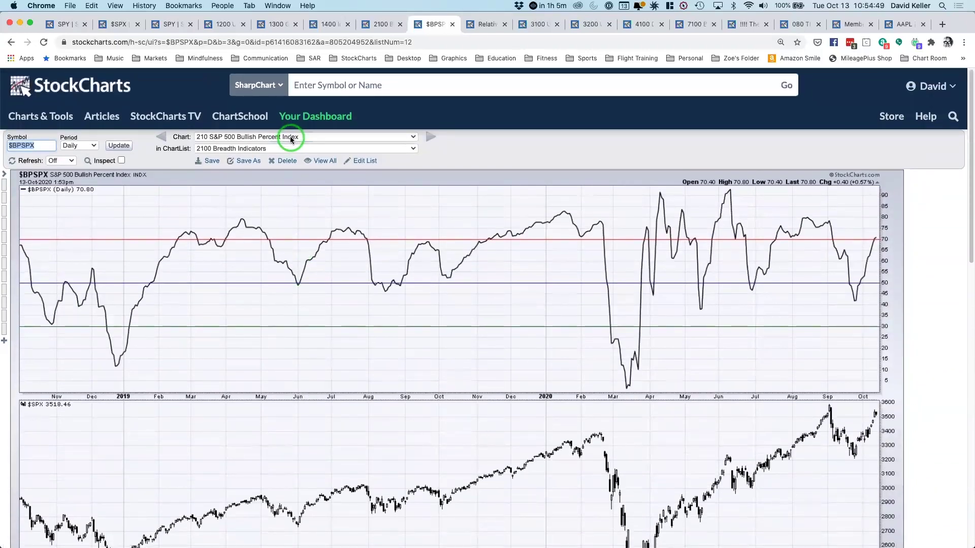
left_click(291, 140)
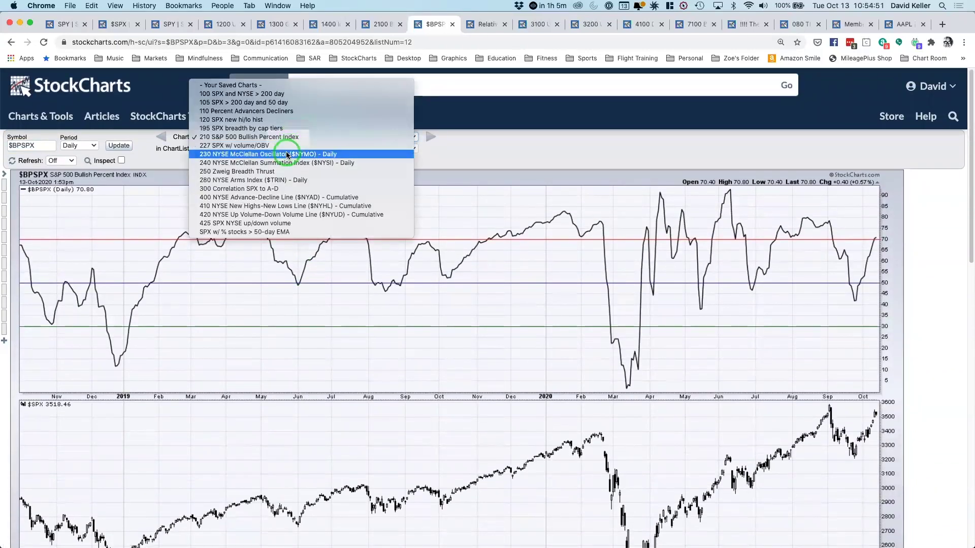
left_click(288, 154)
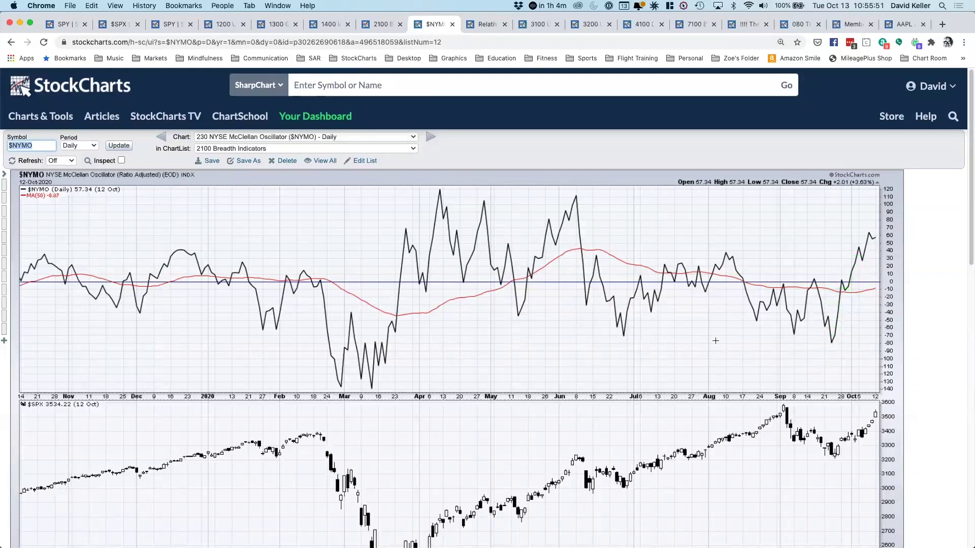
scroll(616, 355, "down", 1)
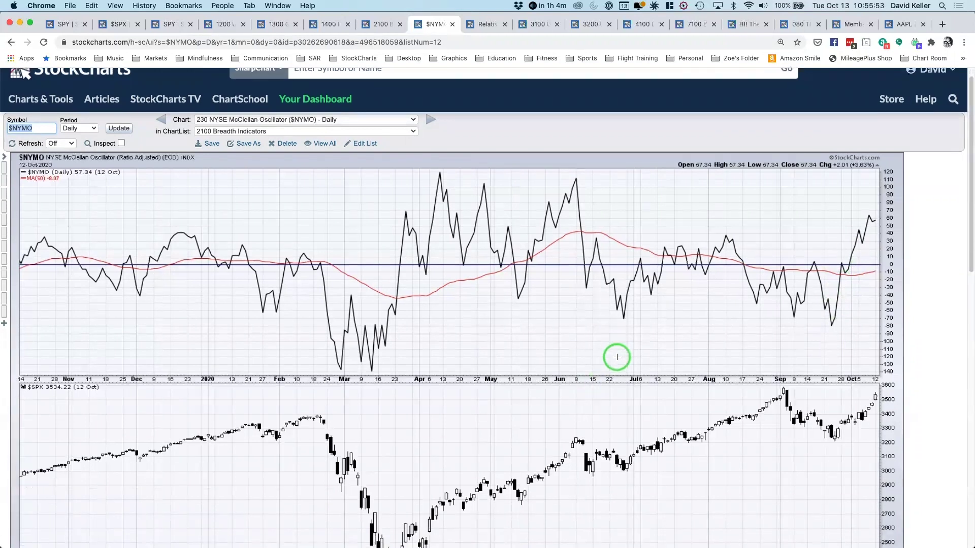